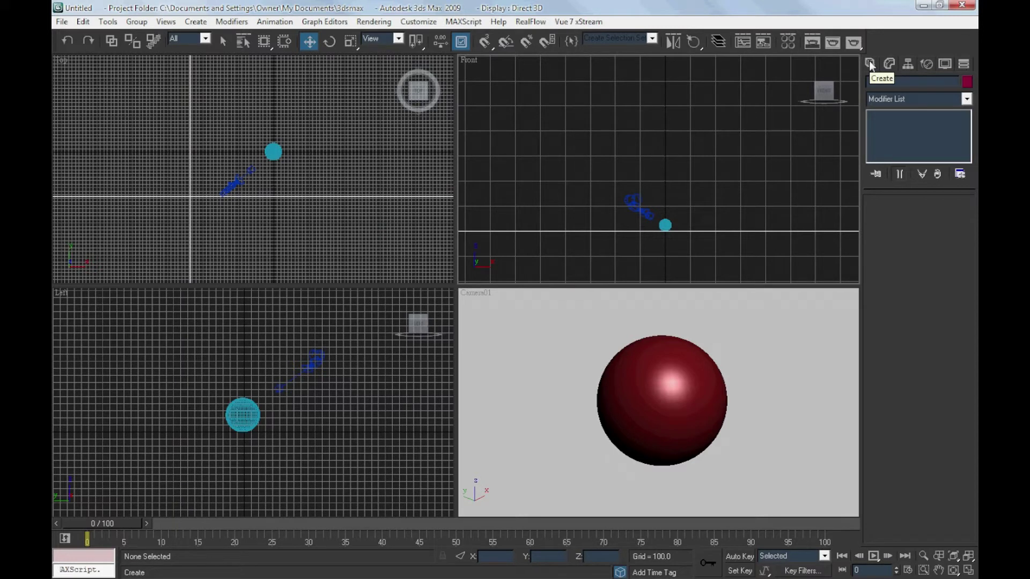
Step: Create an mr Area Spot light with a multiplier of 1.0 in the Left view, targeted at the sphere
{"action": "left_click", "coordinate": [870, 64]}
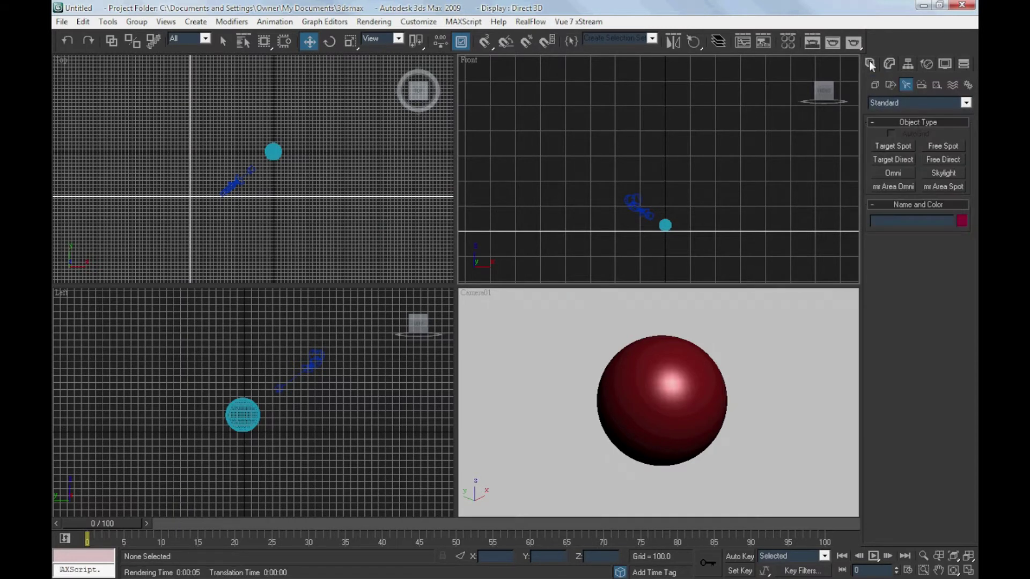
{"action": "left_click", "coordinate": [929, 186]}
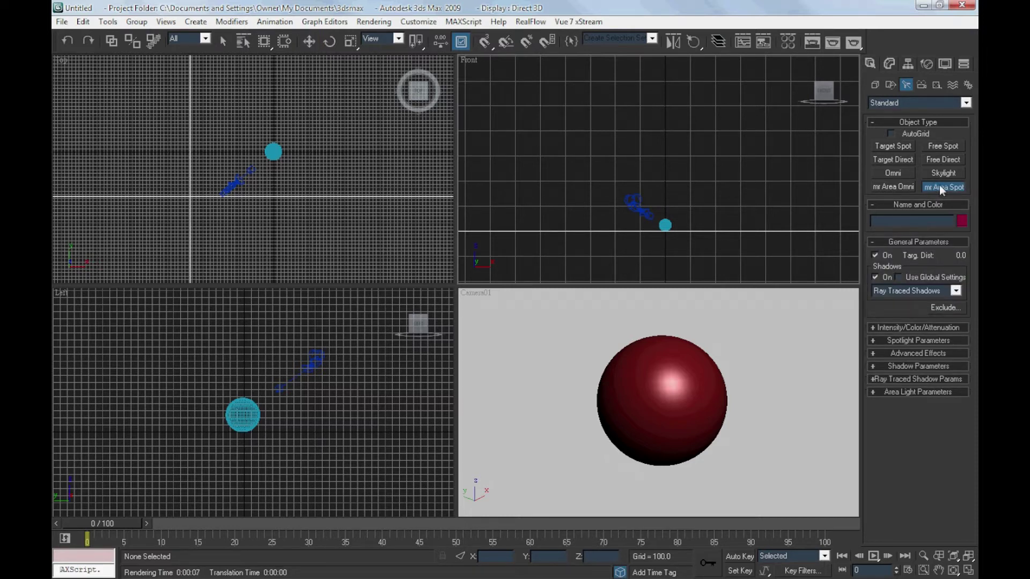
{"action": "left_click", "coordinate": [913, 328]}
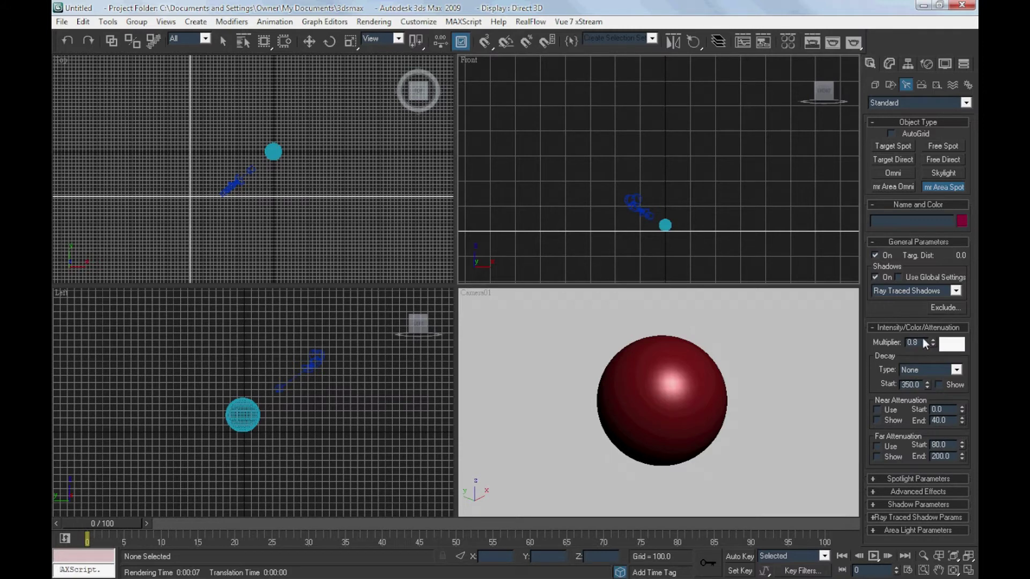
{"action": "double_click", "coordinate": [922, 344]}
{"action": "type", "text": "1"}
{"action": "key", "text": "Return"}
{"action": "left_click_drag", "start_coordinate": [417, 300], "coordinate": [248, 409]}
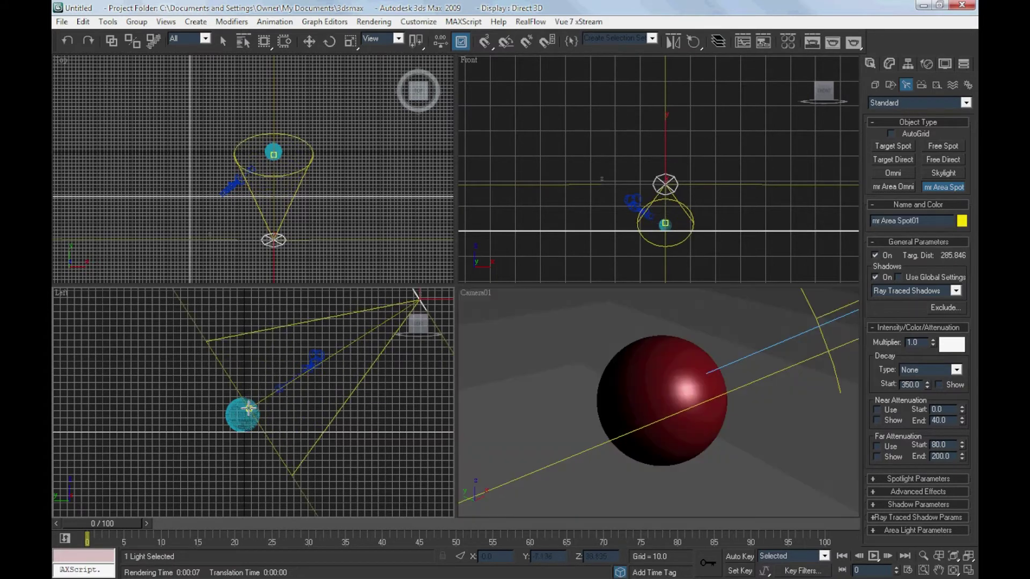
Step: Turn on Overshoot for the area spot's light cone and enable 2 Sided Shadows for its ray-traced shadows
{"action": "left_click", "coordinate": [916, 478]}
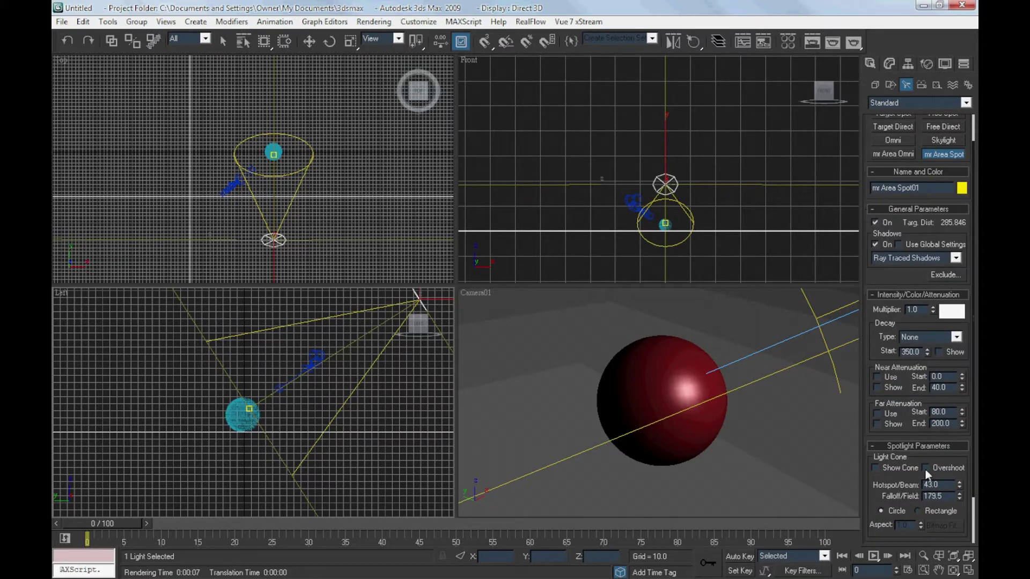
{"action": "left_click", "coordinate": [925, 467]}
{"action": "scroll", "coordinate": [974, 486], "scroll_direction": "down", "scroll_amount": 3}
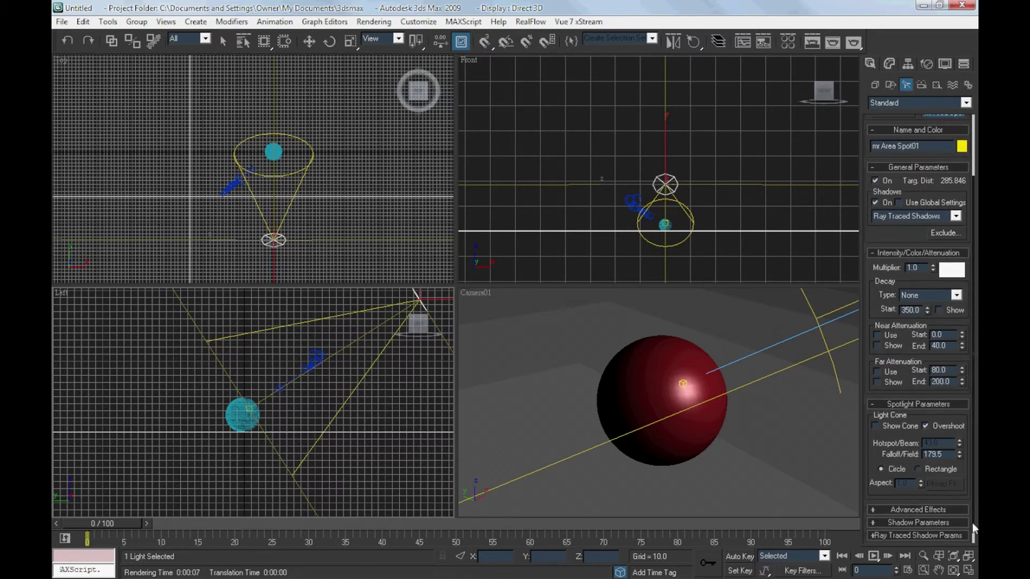
{"action": "scroll", "coordinate": [973, 519], "scroll_direction": "down", "scroll_amount": 1}
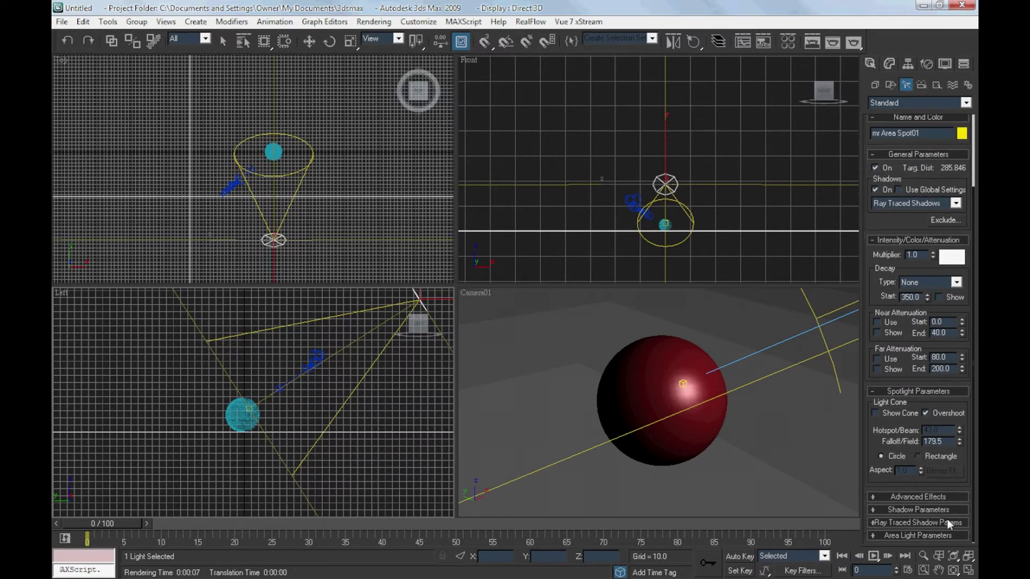
{"action": "left_click", "coordinate": [945, 519]}
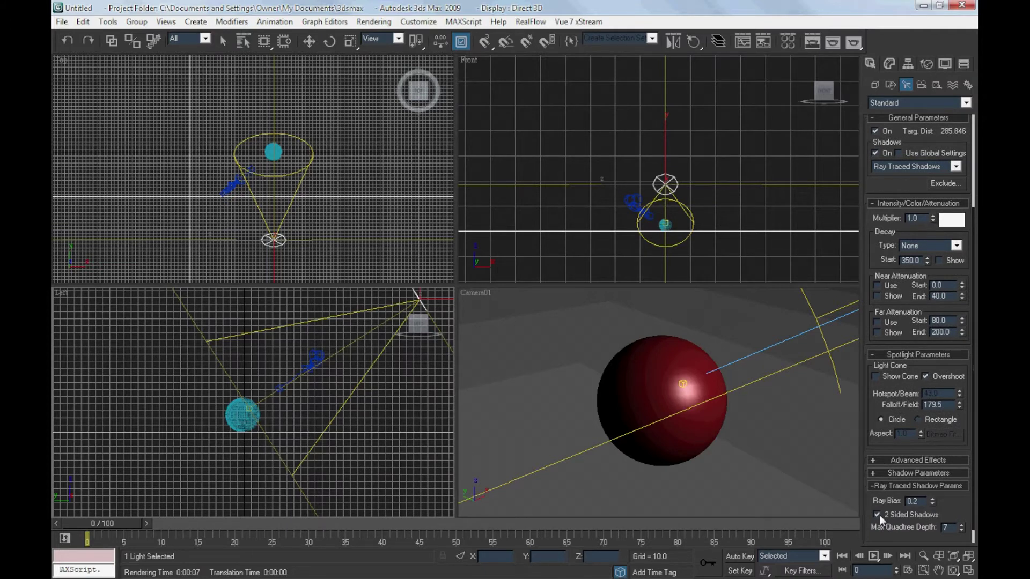
{"action": "left_click", "coordinate": [951, 475]}
{"action": "left_click", "coordinate": [954, 434]}
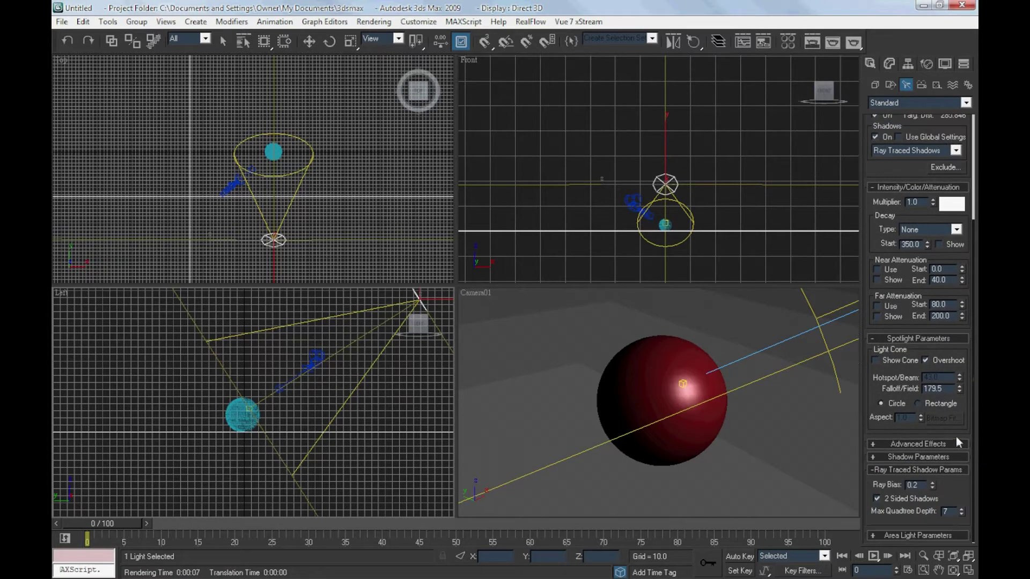
Step: Set the spot's rectangular area light to height 55 and width 100, with U and V samples of 25
{"action": "left_click", "coordinate": [958, 536]}
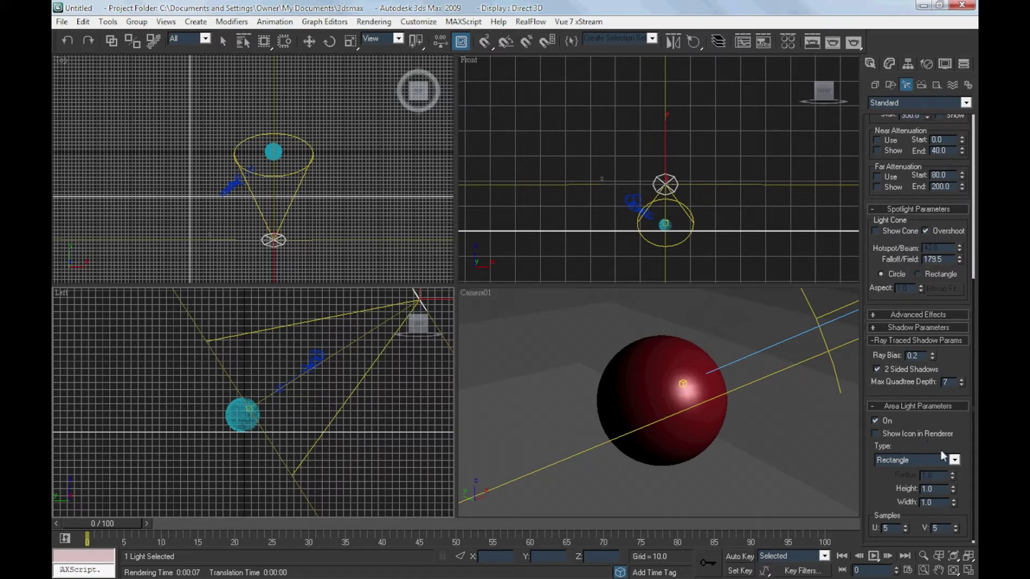
{"action": "scroll", "coordinate": [967, 491], "scroll_direction": "down", "scroll_amount": 1}
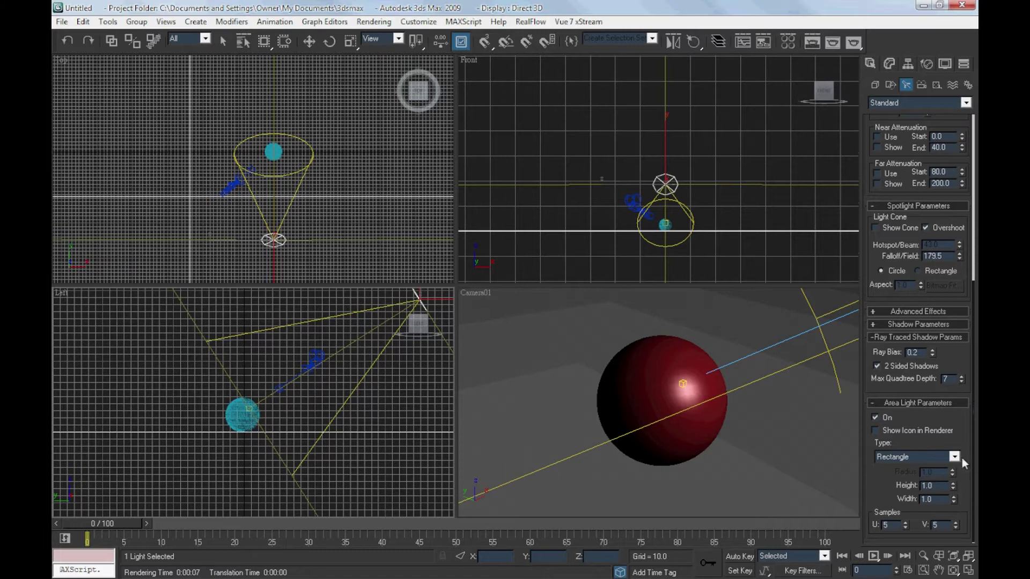
{"action": "left_click_drag", "start_coordinate": [938, 485], "coordinate": [900, 500]}
{"action": "type", "text": "100"}
{"action": "key", "text": "Return"}
{"action": "double_click", "coordinate": [895, 526]}
{"action": "type", "text": "25"}
{"action": "key", "text": "Tab"}
{"action": "type", "text": "25"}
{"action": "key", "text": "Return"}
Step: Reposition the area spot with Place Highlight so its highlight falls just above the sphere's centre in the camera view
{"action": "scroll", "coordinate": [946, 401], "scroll_direction": "up", "scroll_amount": 5}
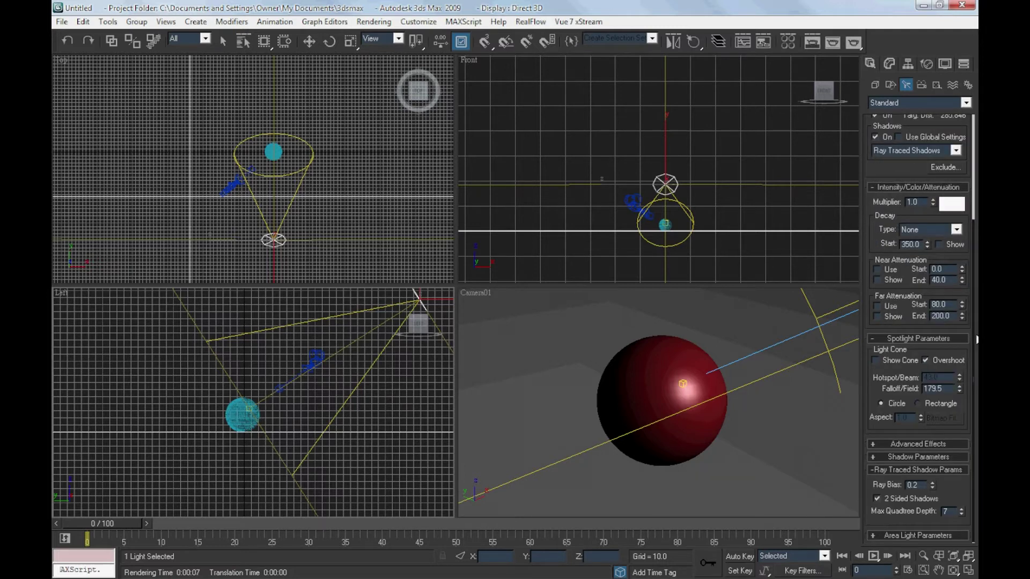
{"action": "scroll", "coordinate": [975, 314], "scroll_direction": "up", "scroll_amount": 1}
{"action": "scroll", "coordinate": [974, 314], "scroll_direction": "up", "scroll_amount": 2}
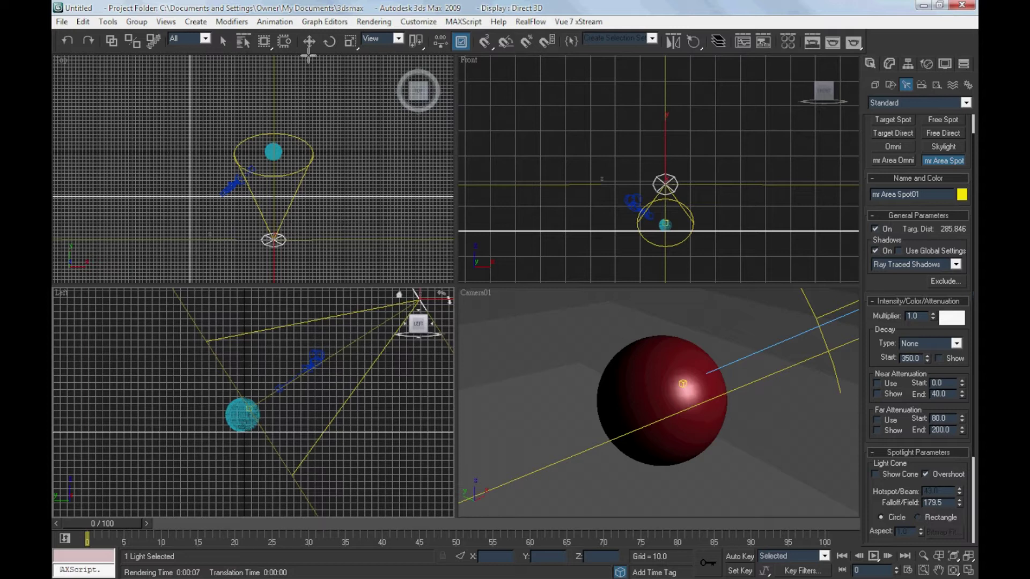
{"action": "left_click", "coordinate": [697, 45]}
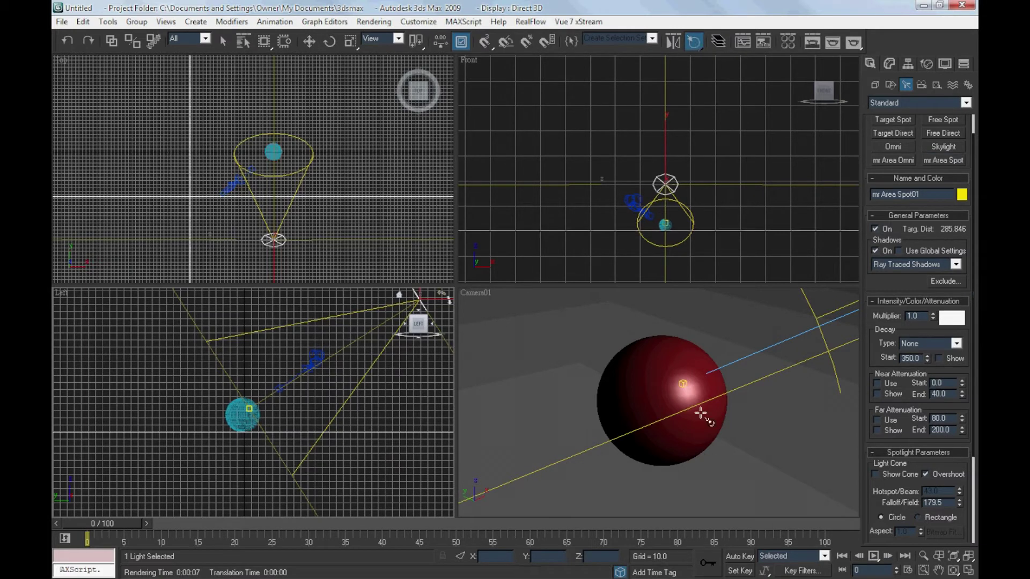
{"action": "left_click", "coordinate": [684, 381]}
{"action": "mouse_move", "coordinate": [684, 380]}
{"action": "left_mouse_down"}
{"action": "mouse_move", "coordinate": [677, 373]}
{"action": "mouse_move", "coordinate": [695, 349]}
{"action": "mouse_move", "coordinate": [680, 385]}
{"action": "mouse_move", "coordinate": [692, 384]}
{"action": "mouse_move", "coordinate": [679, 382]}
{"action": "left_mouse_up"}
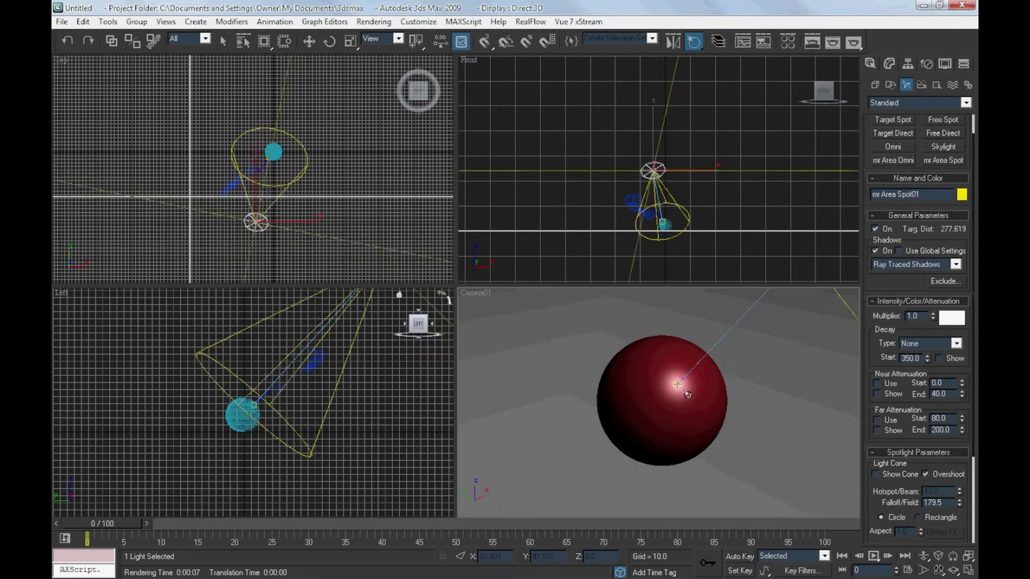
Step: Clone the area spot as one independent copy on the opposite side of the sphere in the Top view
{"action": "key", "text": "w"}
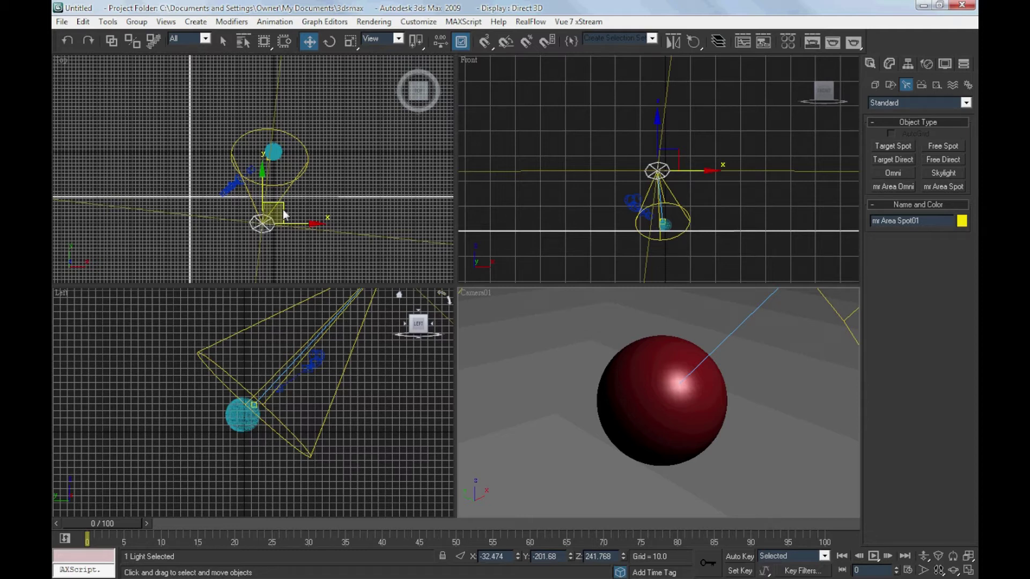
{"action": "mouse_move", "coordinate": [282, 210]}
{"action": "left_mouse_down", "text": "shift"}
{"action": "mouse_move", "coordinate": [275, 96]}
{"action": "mouse_move", "coordinate": [259, 63]}
{"action": "left_mouse_up", "text": "shift"}
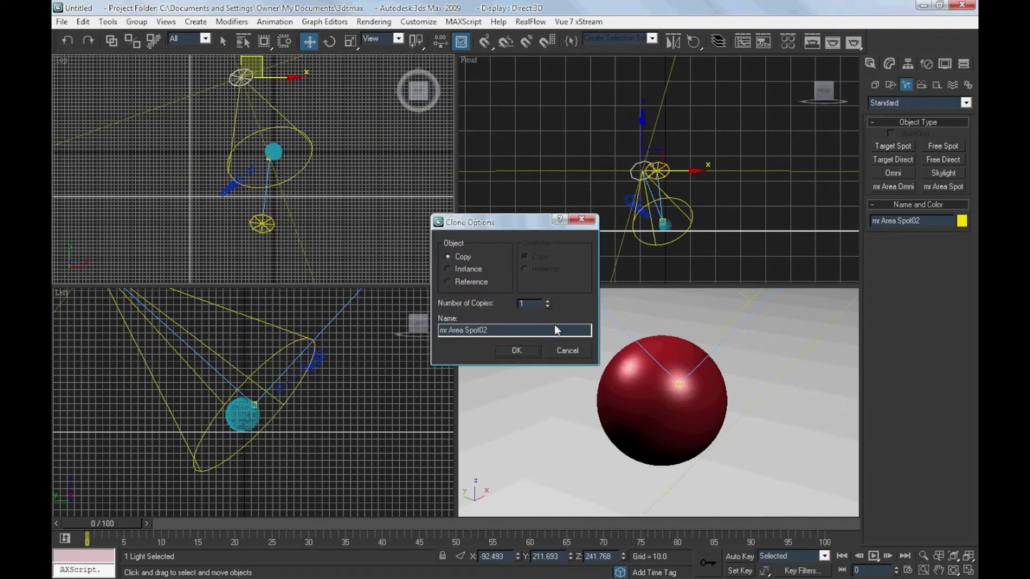
{"action": "left_click", "coordinate": [525, 351]}
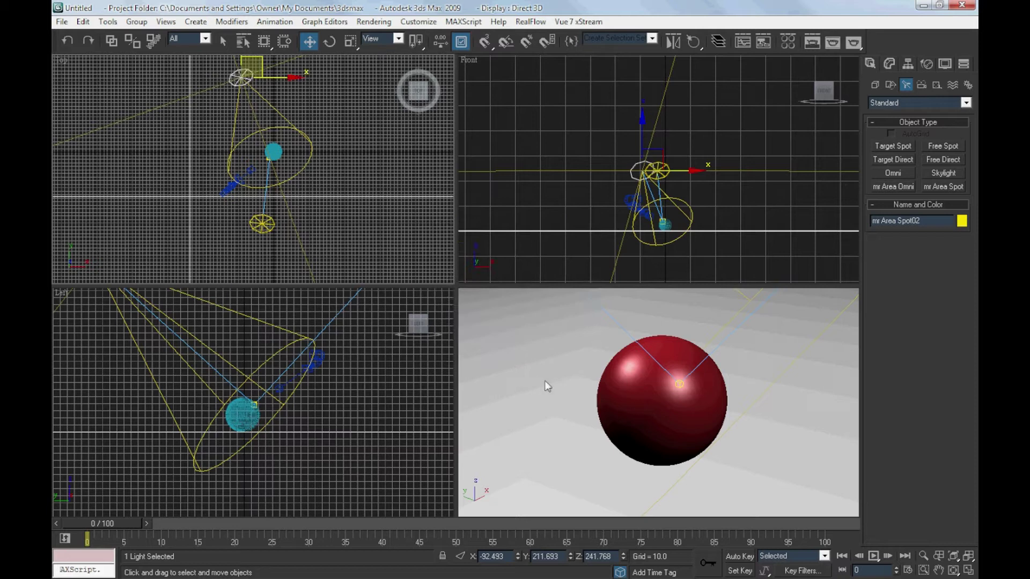
Step: Set the copied area spot's multiplier to 0.8 and check its spotlight and area light settings
{"action": "left_click", "coordinate": [889, 65]}
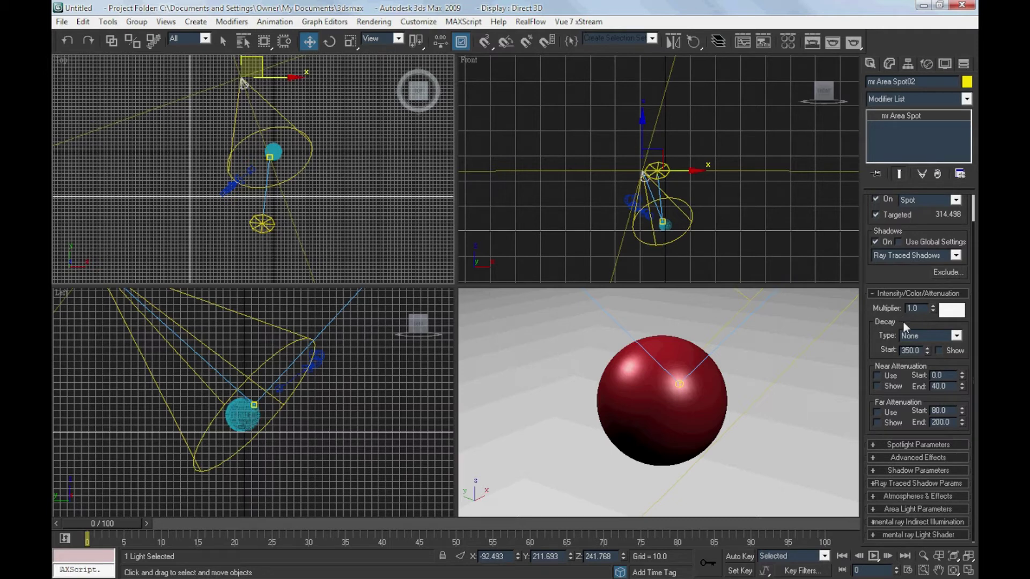
{"action": "double_click", "coordinate": [913, 308]}
{"action": "type", "text": "0"}
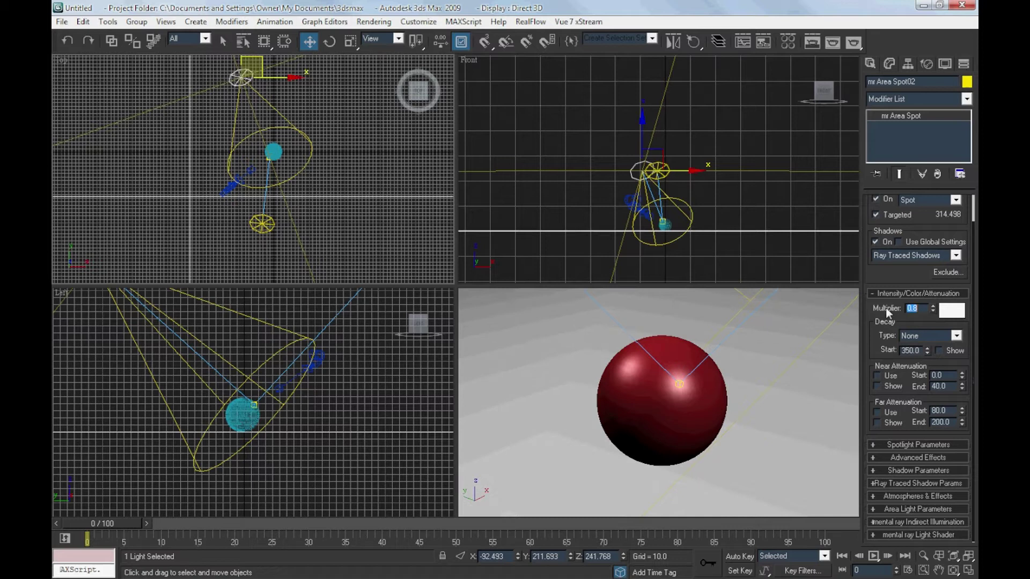
{"action": "type", "text": ".8"}
{"action": "left_click", "coordinate": [926, 444]}
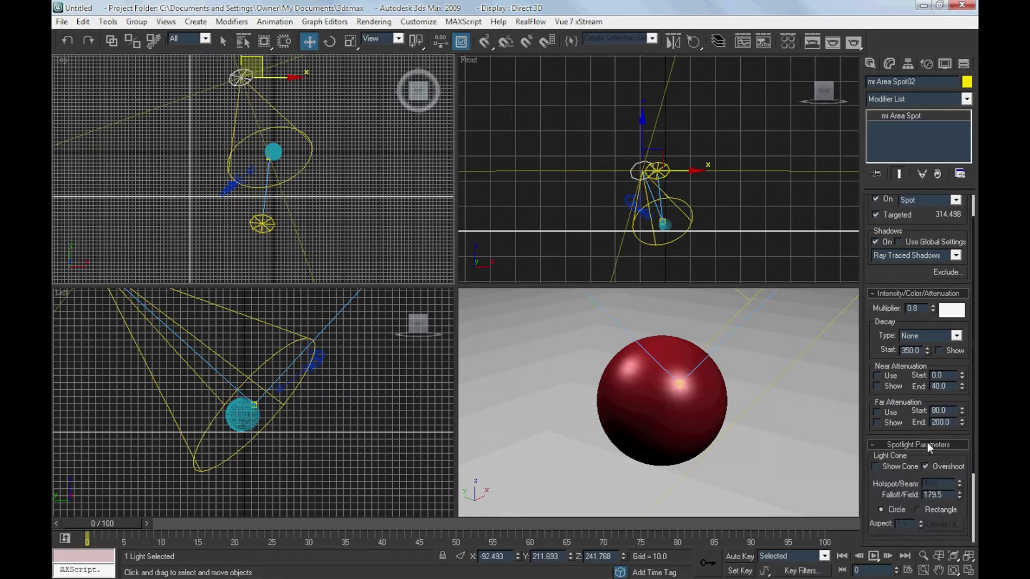
{"action": "left_click", "coordinate": [927, 443]}
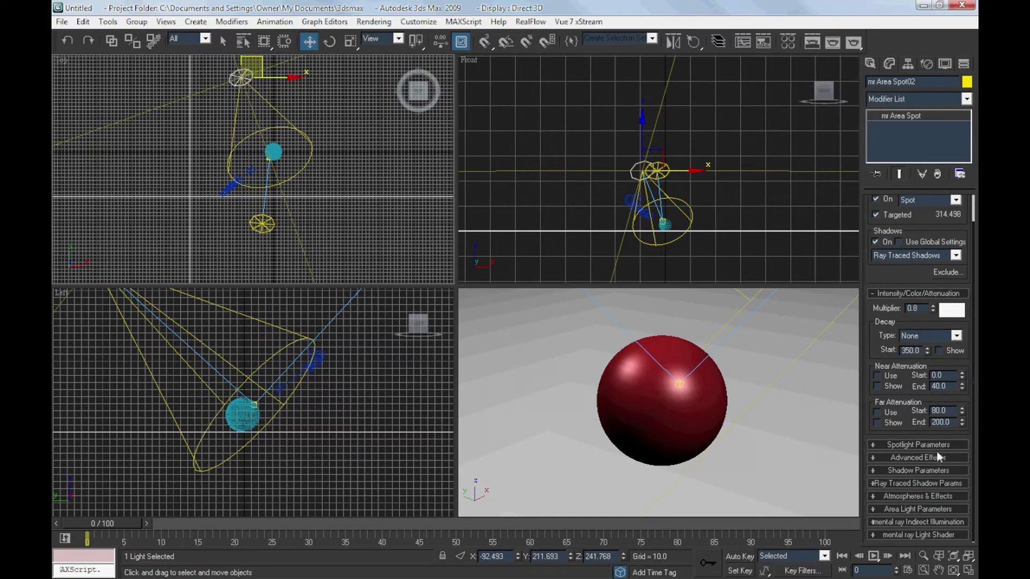
{"action": "left_click", "coordinate": [939, 510]}
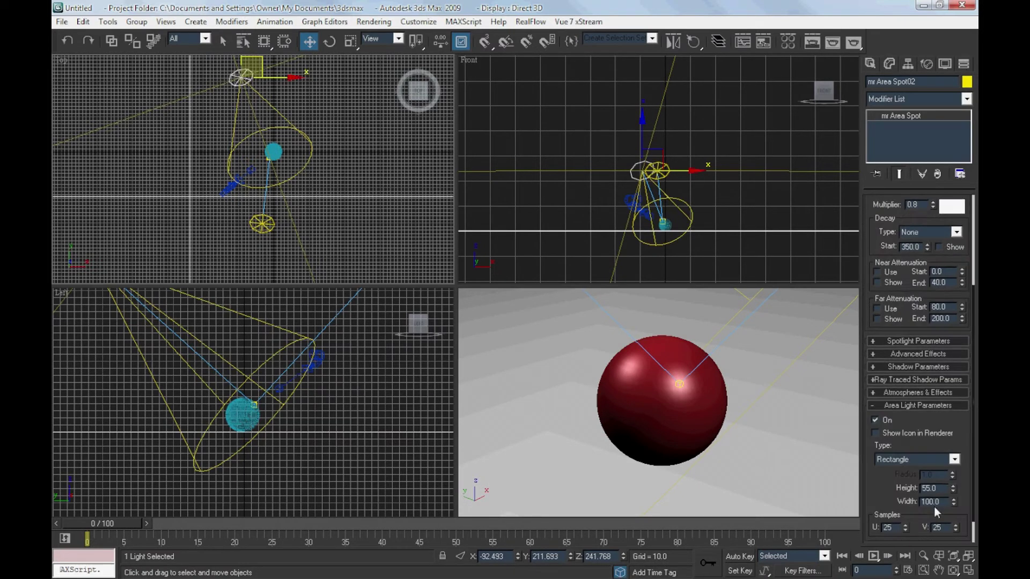
{"action": "left_click", "coordinate": [939, 405]}
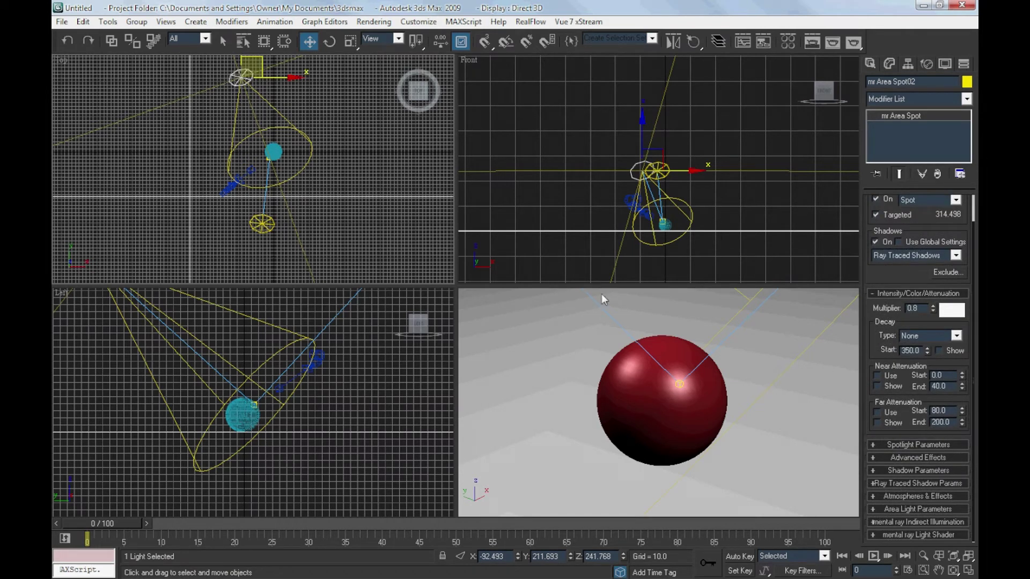
Step: Create an mr Area Omni light in the Top view, on the side of the sphere away from the camera
{"action": "left_click", "coordinate": [870, 63]}
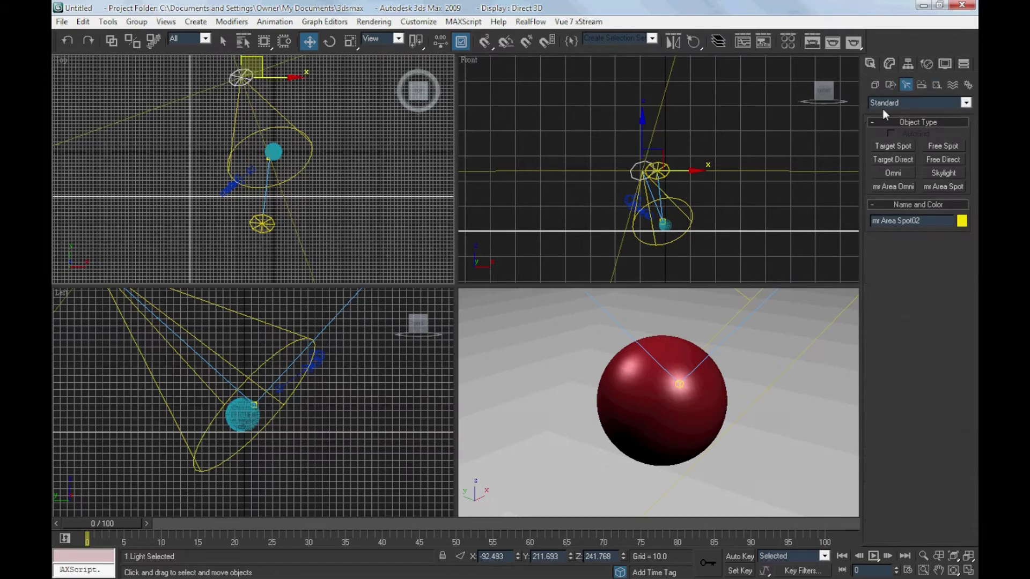
{"action": "left_click", "coordinate": [896, 190]}
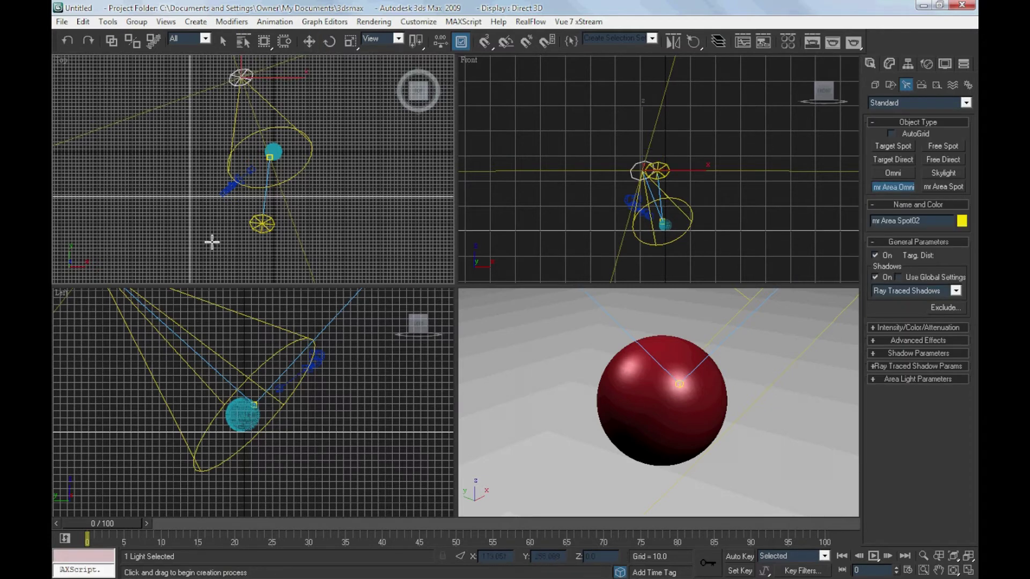
{"action": "middle_click_drag", "start_coordinate": [384, 116], "coordinate": [323, 140]}
{"action": "left_click", "coordinate": [329, 124]}
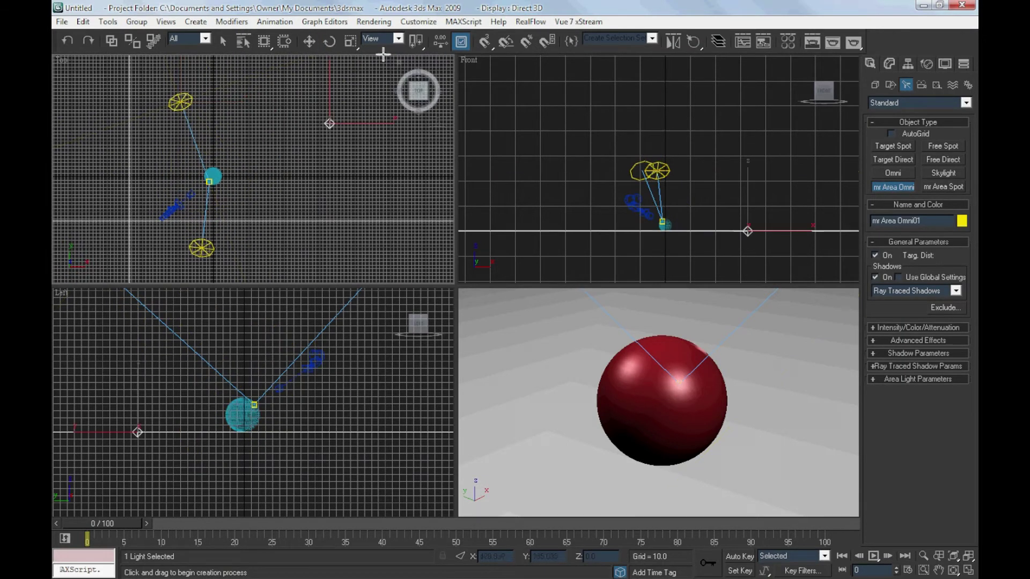
Step: Move the area omni closer to the sphere and raise it to about X 190, Y 79, Z 199
{"action": "left_click", "coordinate": [310, 41]}
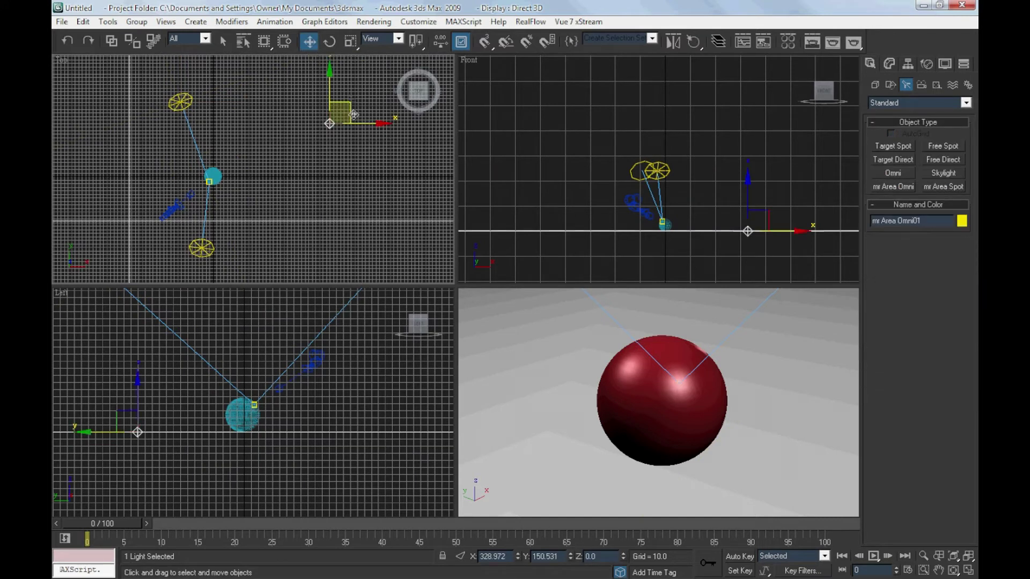
{"action": "left_click_drag", "start_coordinate": [350, 111], "coordinate": [302, 135]}
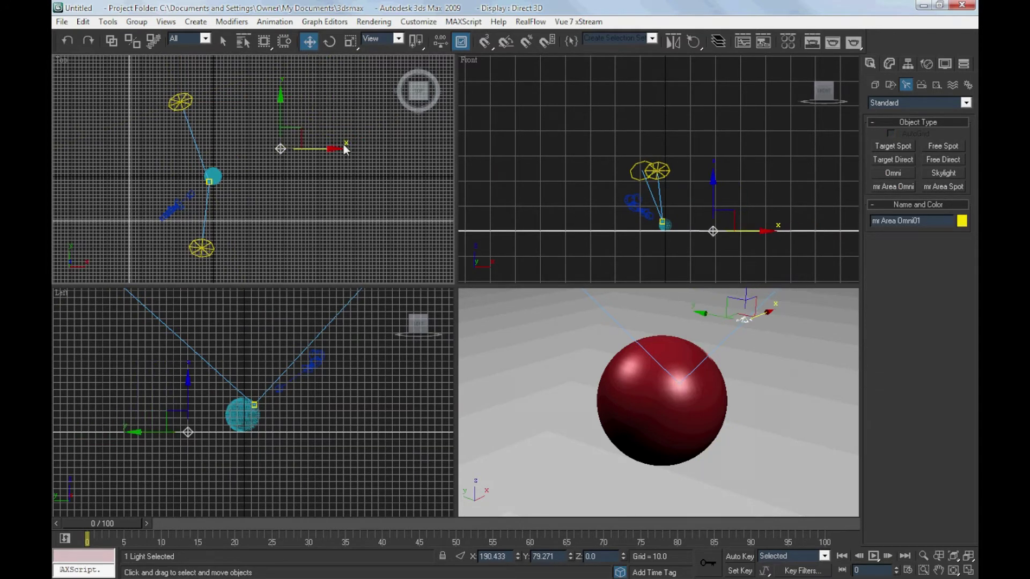
{"action": "right_click", "coordinate": [721, 179]}
{"action": "left_click_drag", "start_coordinate": [710, 195], "coordinate": [707, 145]}
Step: Turn off Diffuse and Specular for the area omni and set it to Ambient Only
{"action": "left_click", "coordinate": [889, 64]}
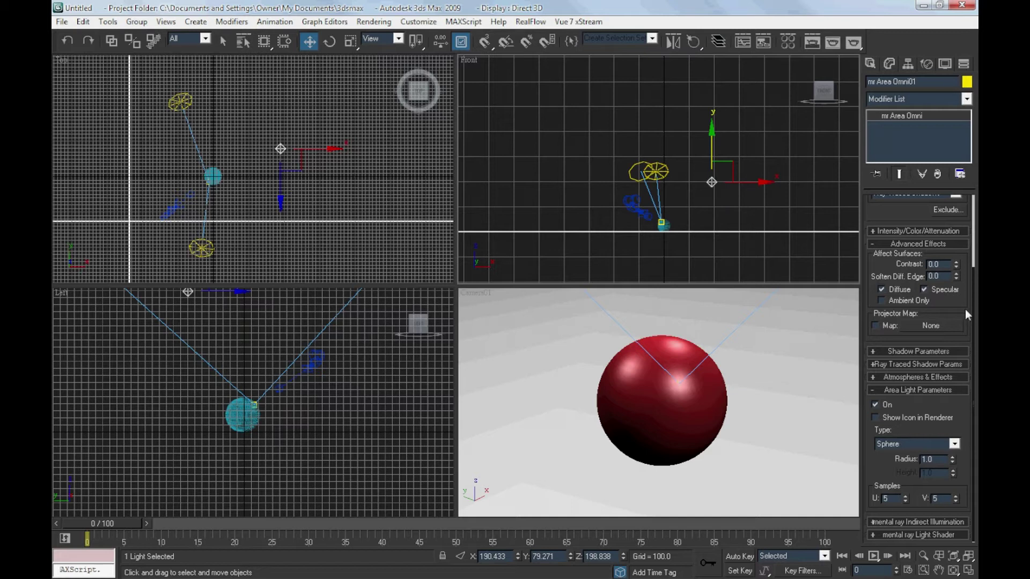
{"action": "left_click_drag", "start_coordinate": [964, 309], "coordinate": [962, 433]}
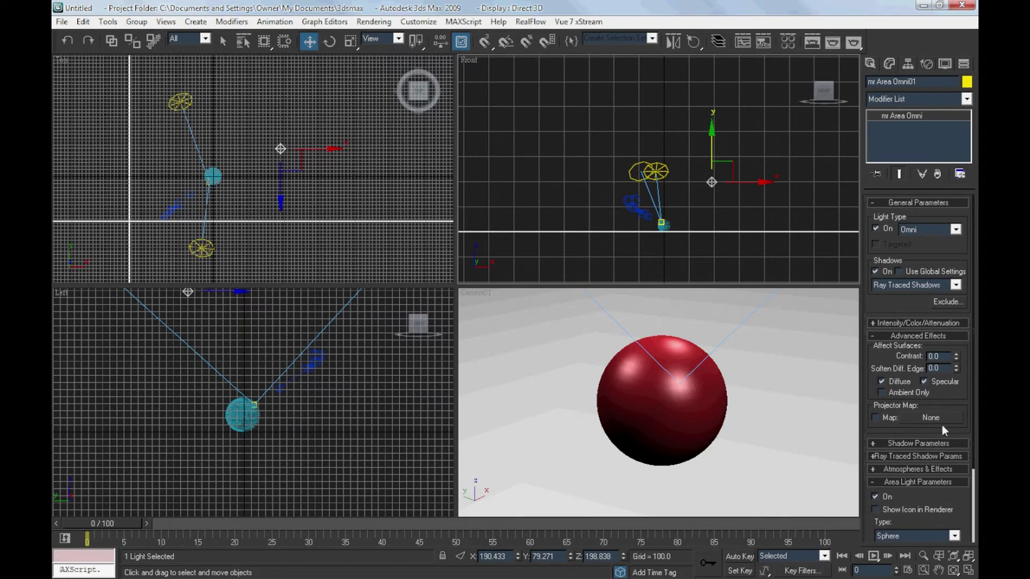
{"action": "left_click", "coordinate": [881, 381]}
{"action": "left_click", "coordinate": [924, 382]}
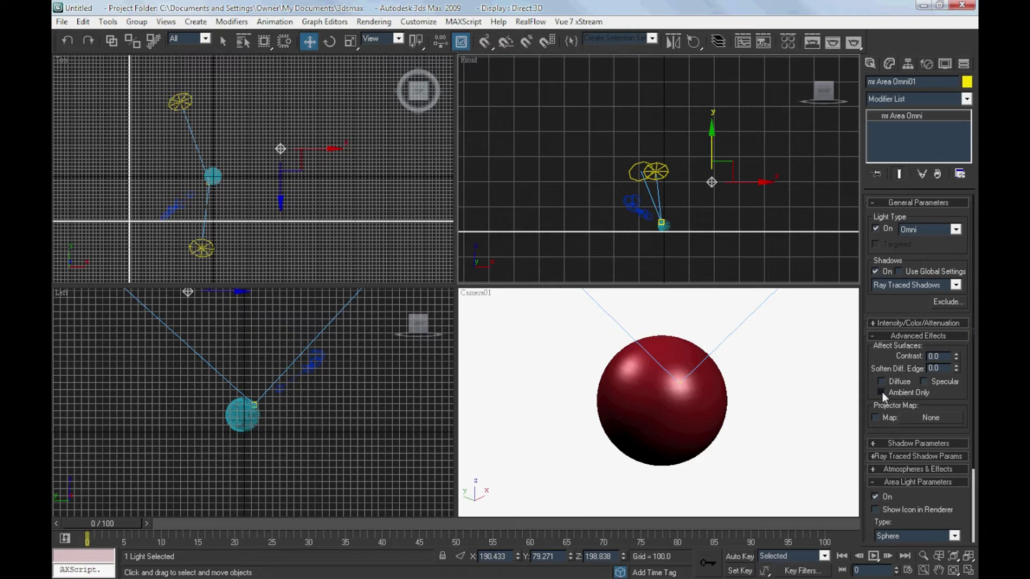
{"action": "left_click", "coordinate": [882, 392]}
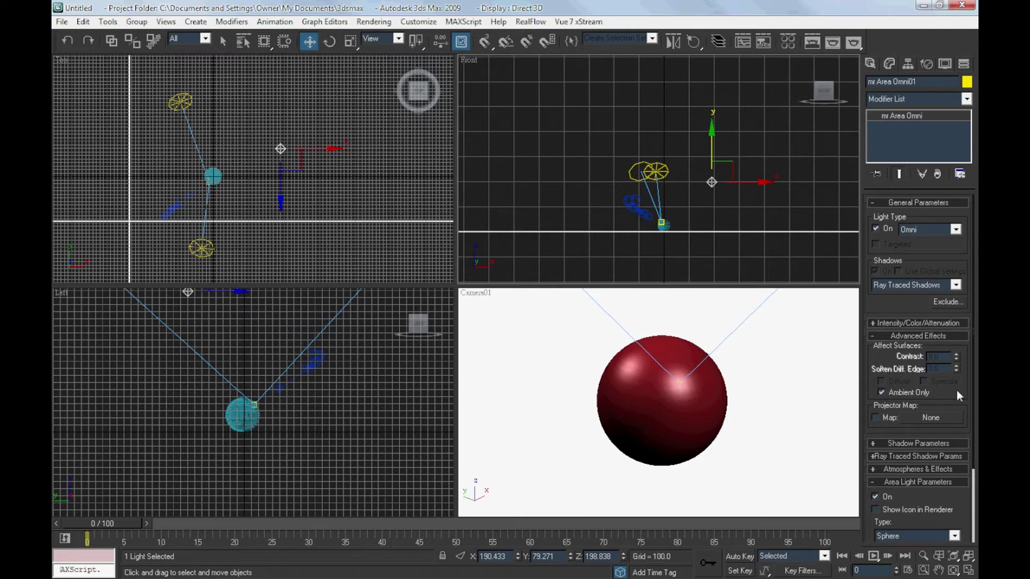
{"action": "scroll", "coordinate": [956, 336], "scroll_direction": "down", "scroll_amount": 5}
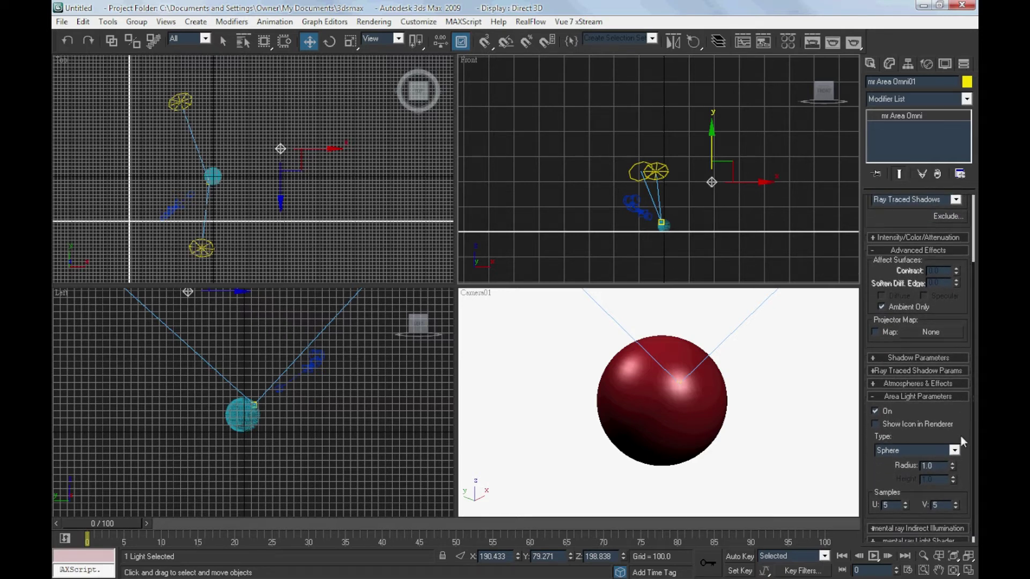
{"action": "scroll", "coordinate": [959, 433], "scroll_direction": "down", "scroll_amount": 1}
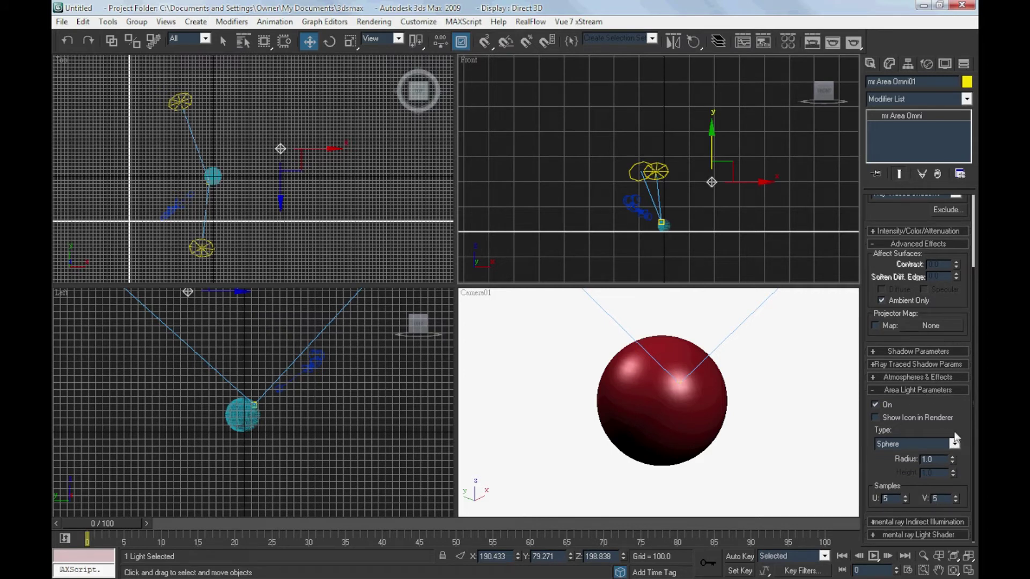
Step: Set the area omni's sphere radius to 50 and its U and V samples to 25 each
{"action": "double_click", "coordinate": [942, 459]}
{"action": "type", "text": "50"}
{"action": "key", "text": "Return"}
{"action": "double_click", "coordinate": [889, 498]}
{"action": "type", "text": "25"}
{"action": "key", "text": "Tab"}
{"action": "type", "text": "25"}
{"action": "scroll", "coordinate": [972, 411], "scroll_direction": "up", "scroll_amount": 5}
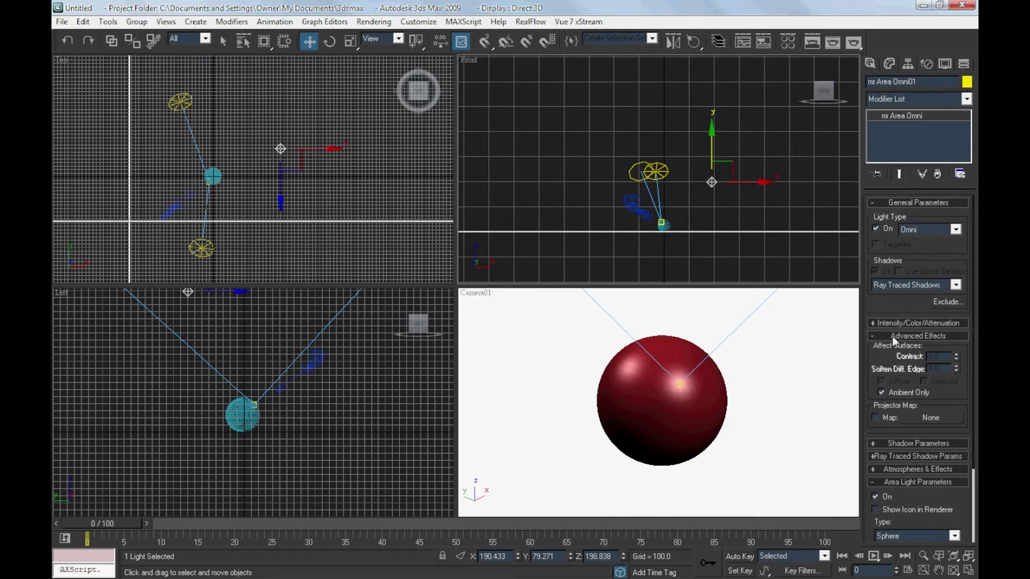
Step: Start a test render of the Camera01 view, then cancel it and close the rendered frame
{"action": "right_click", "coordinate": [688, 324]}
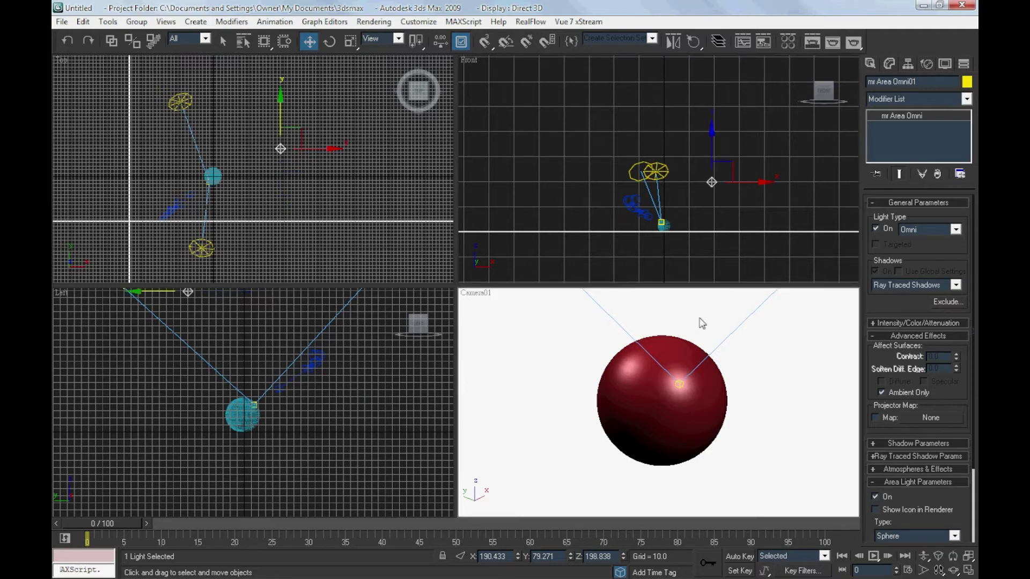
{"action": "left_click", "coordinate": [379, 23]}
{"action": "left_click", "coordinate": [469, 6]}
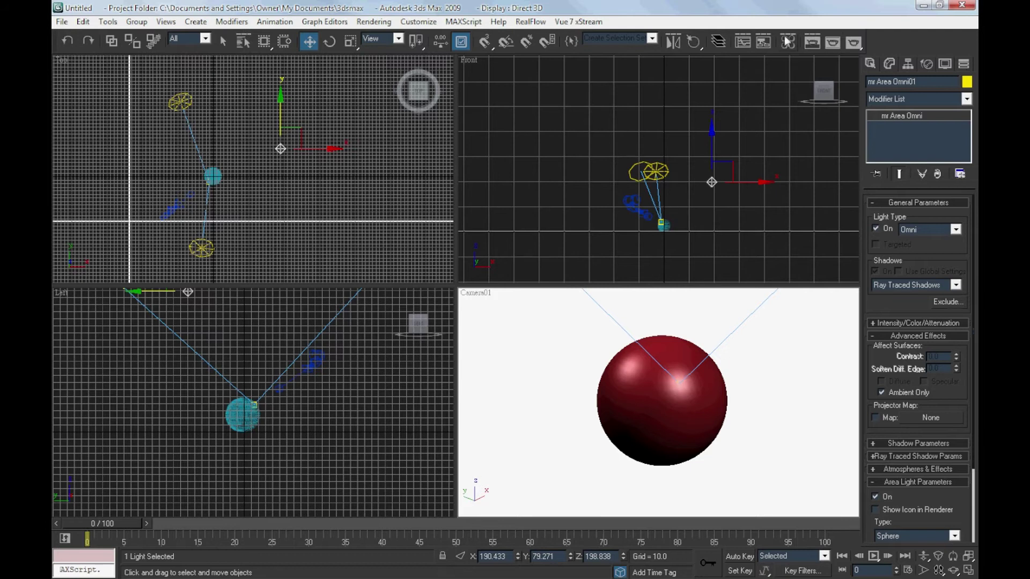
{"action": "left_click", "coordinate": [856, 44]}
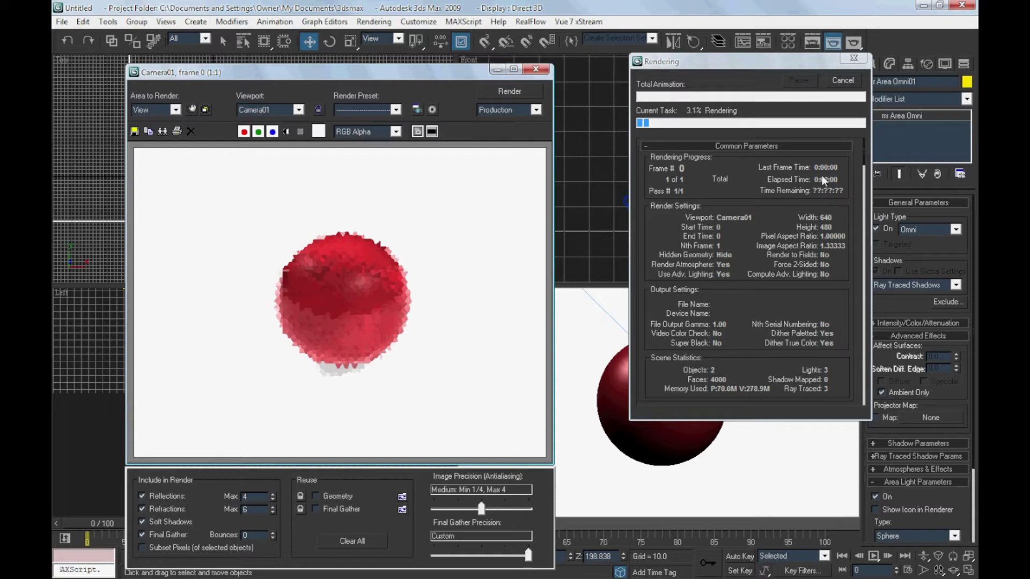
{"action": "left_click", "coordinate": [842, 81]}
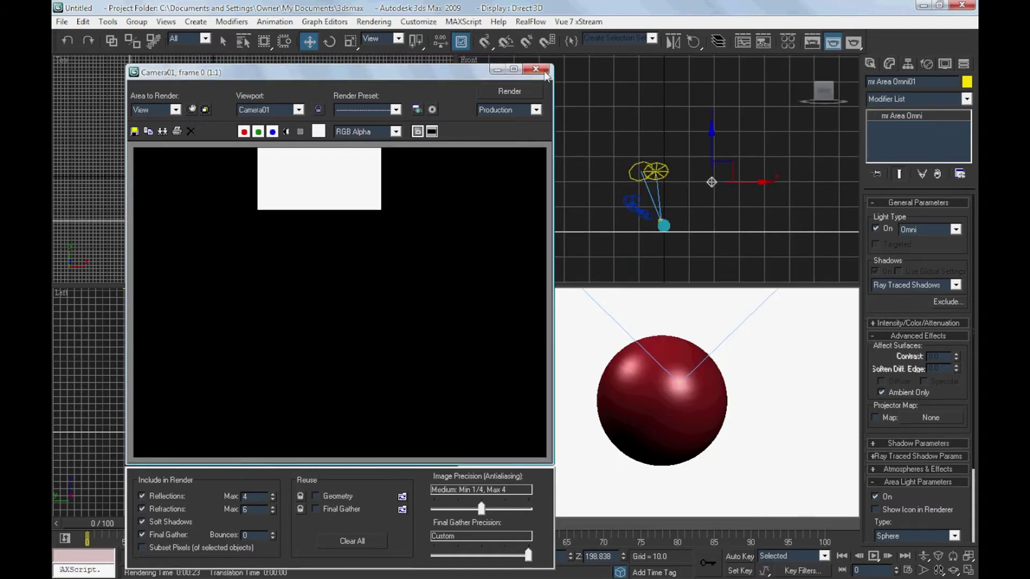
{"action": "left_click", "coordinate": [535, 69]}
Step: Apply mr Photographic Exposure Control to the scene and render its exposure preview
{"action": "left_click", "coordinate": [387, 22]}
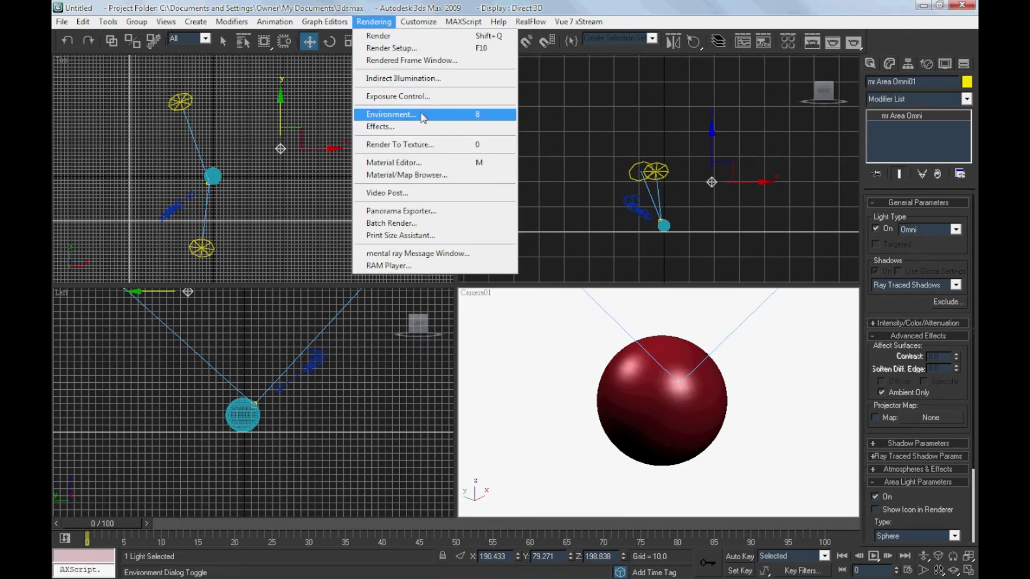
{"action": "left_click", "coordinate": [421, 97]}
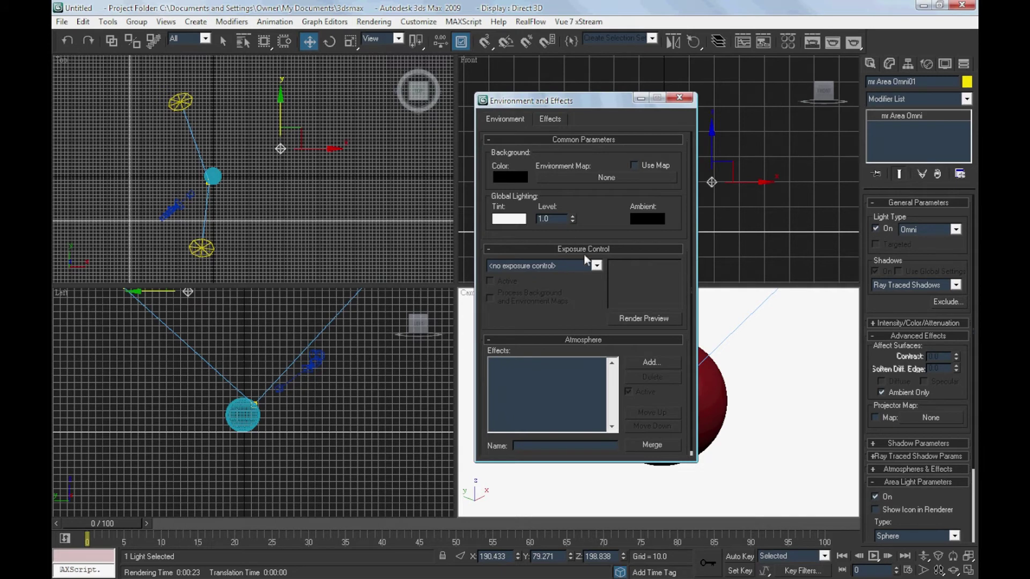
{"action": "left_click", "coordinate": [594, 265]}
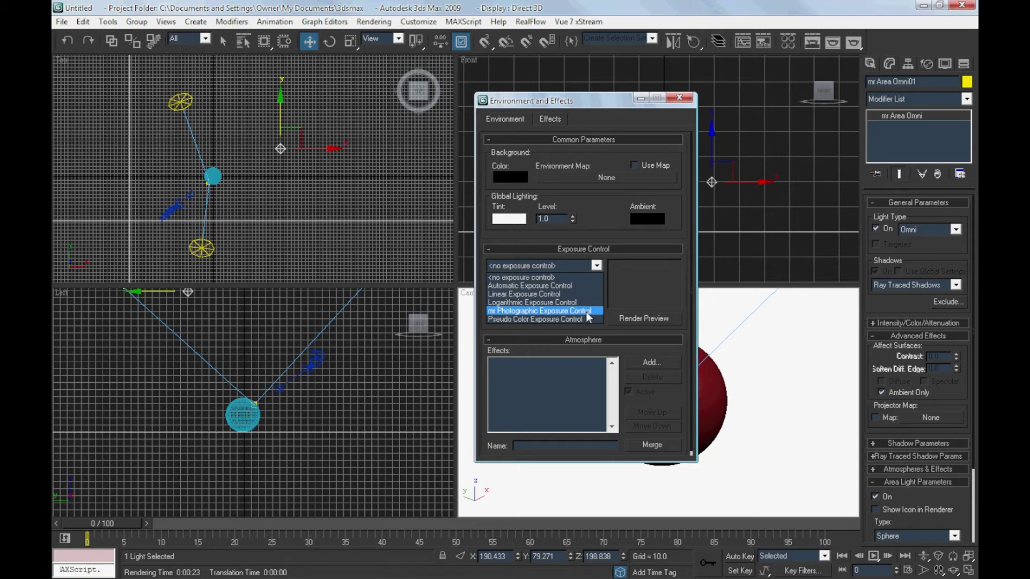
{"action": "left_click", "coordinate": [587, 311]}
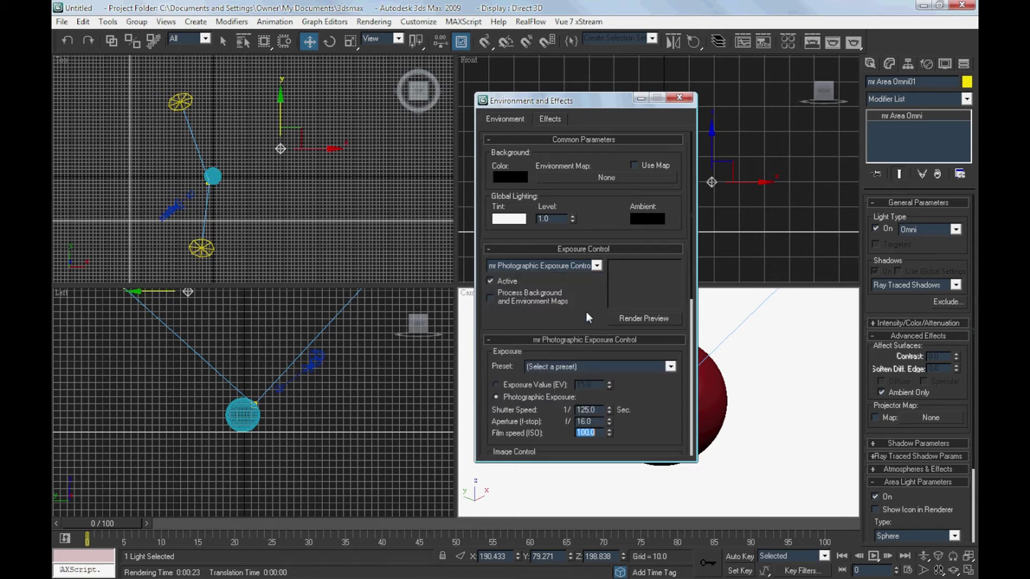
{"action": "left_click", "coordinate": [651, 318]}
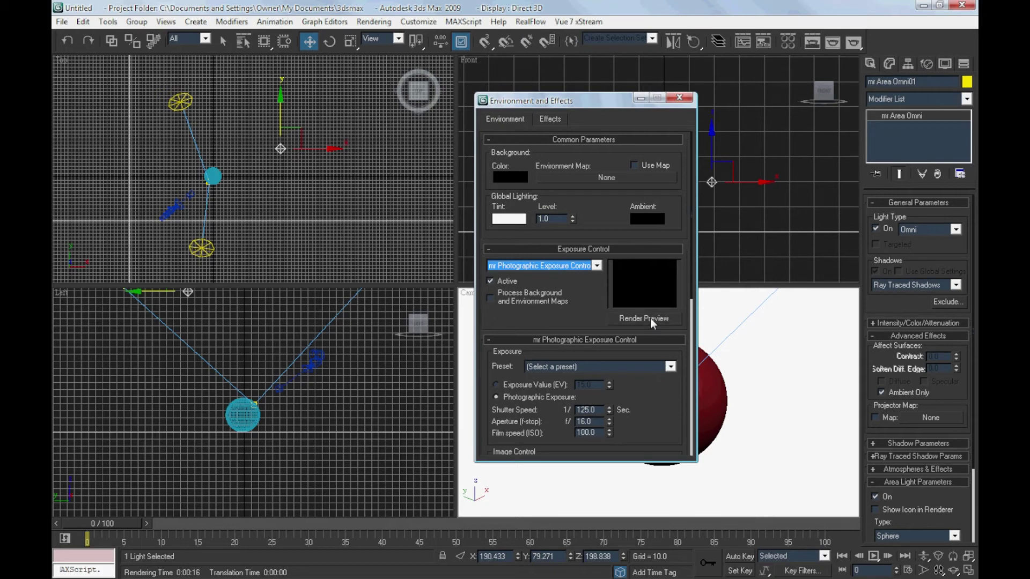
{"action": "right_click", "coordinate": [730, 350]}
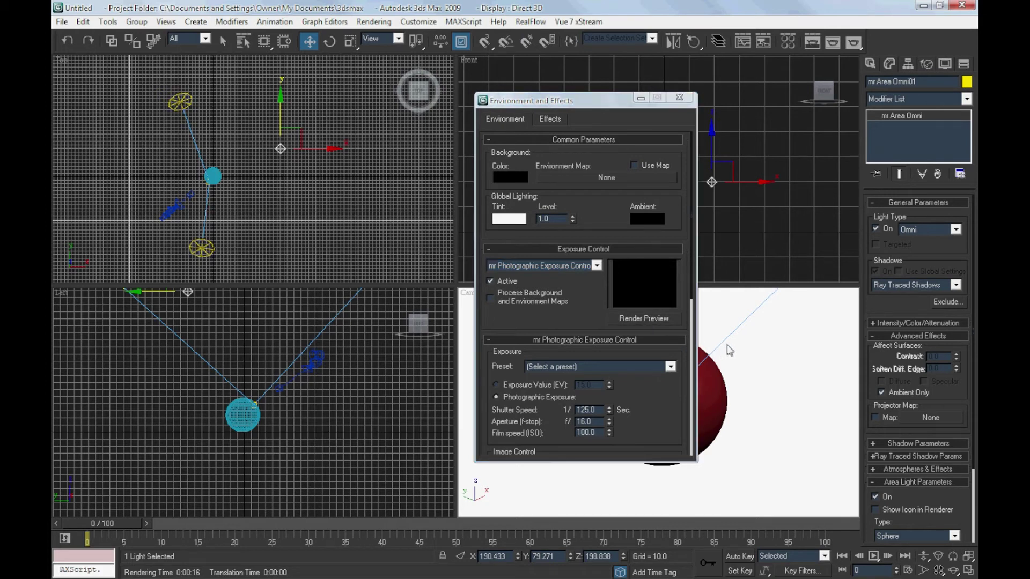
Step: Switch the exposure to Exposure Value (EV), compare 1.5 and 2 in the preview, and leave it at 2
{"action": "left_click_drag", "start_coordinate": [651, 403], "coordinate": [562, 379]}
{"action": "left_click", "coordinate": [561, 364]}
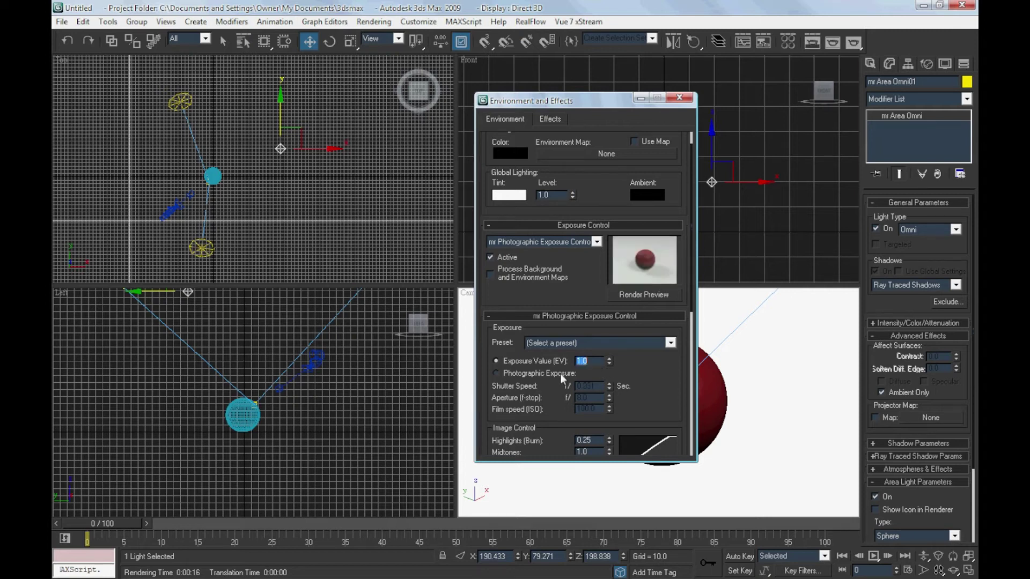
{"action": "type", "text": "2"}
{"action": "key", "text": "Return"}
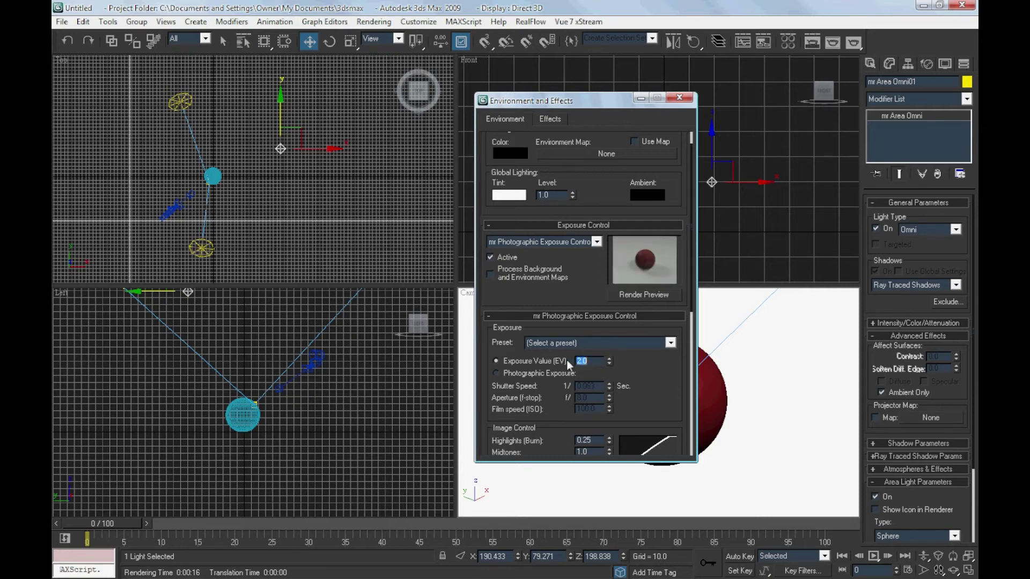
{"action": "type", "text": "1.5"}
{"action": "key", "text": "Return"}
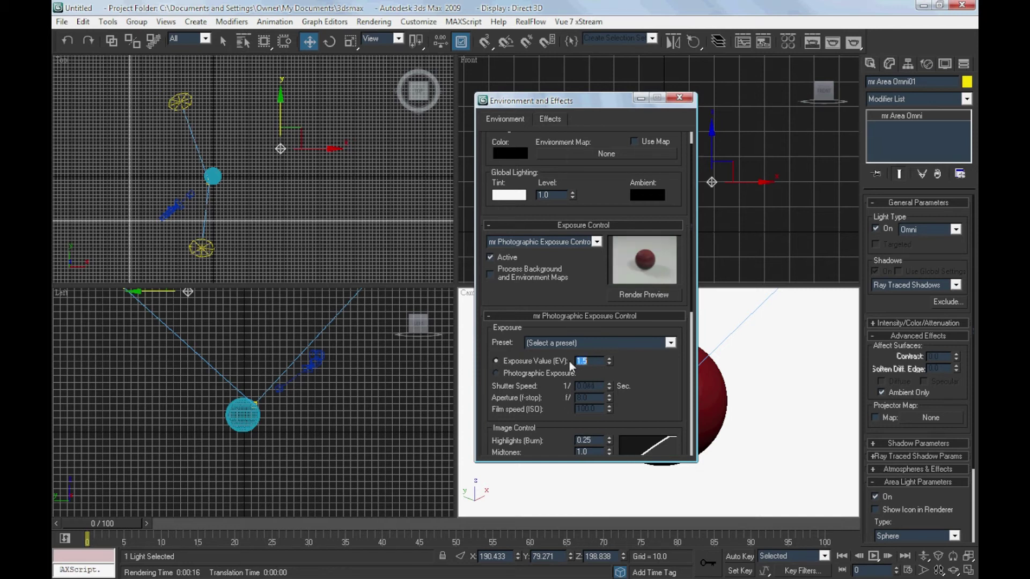
{"action": "type", "text": "2"}
{"action": "key", "text": "Return"}
Step: Move the exposure settings clear of the camera view, test-render Camera01 and close the rendered frame
{"action": "scroll", "coordinate": [659, 333], "scroll_direction": "down", "scroll_amount": 3}
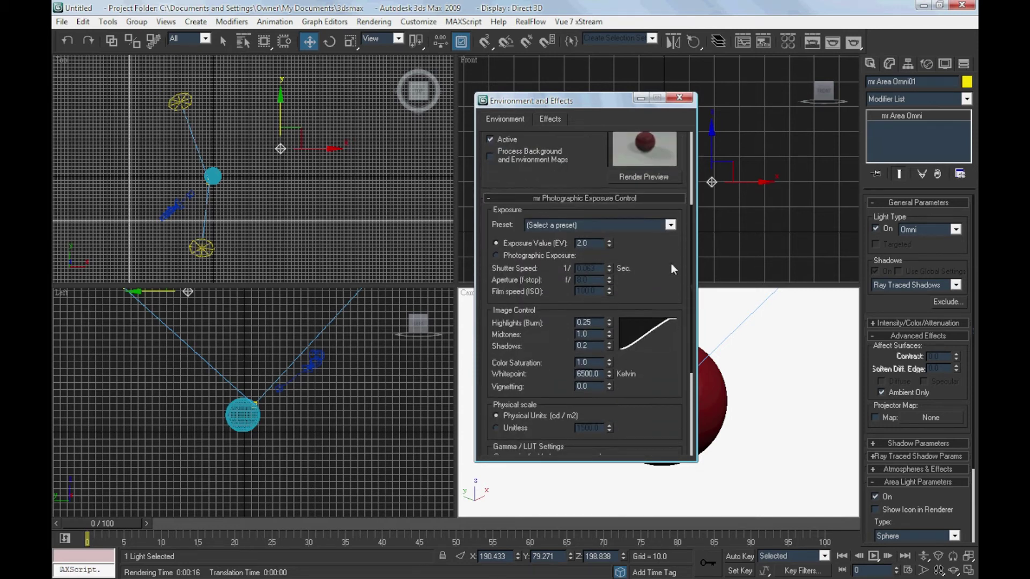
{"action": "left_click_drag", "start_coordinate": [671, 262], "coordinate": [706, 412]}
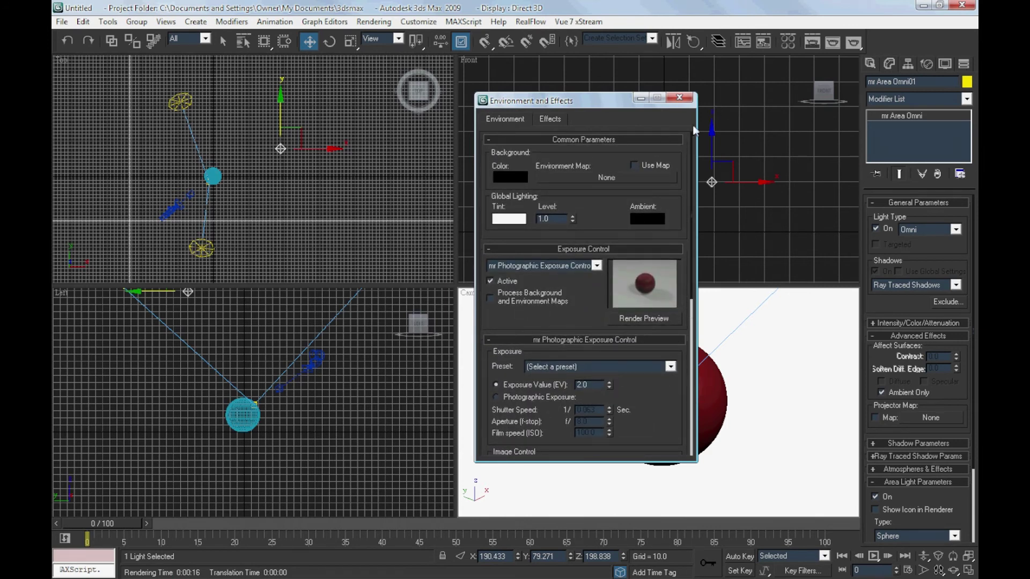
{"action": "left_click_drag", "start_coordinate": [599, 108], "coordinate": [414, 105]}
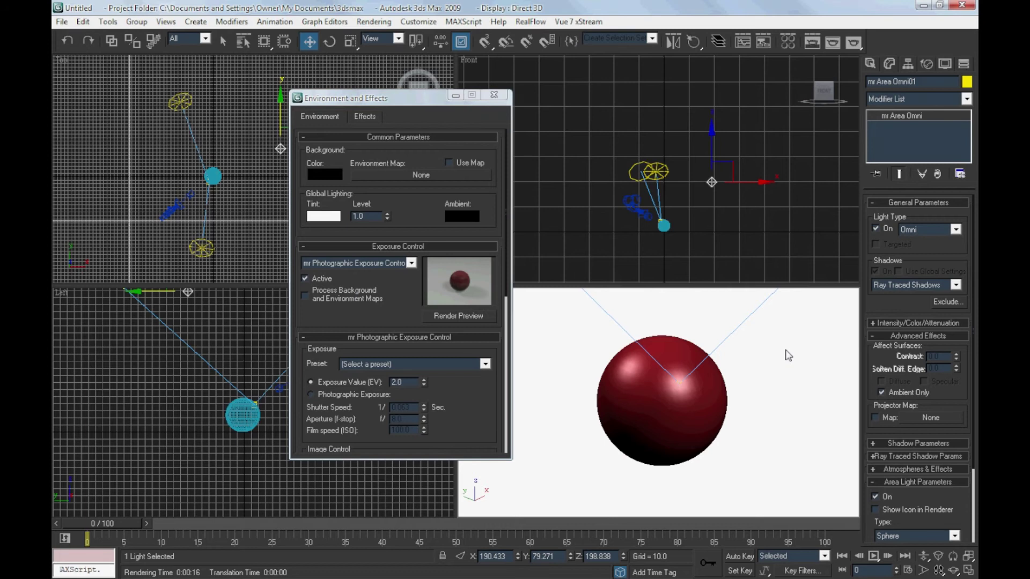
{"action": "left_click", "coordinate": [852, 43]}
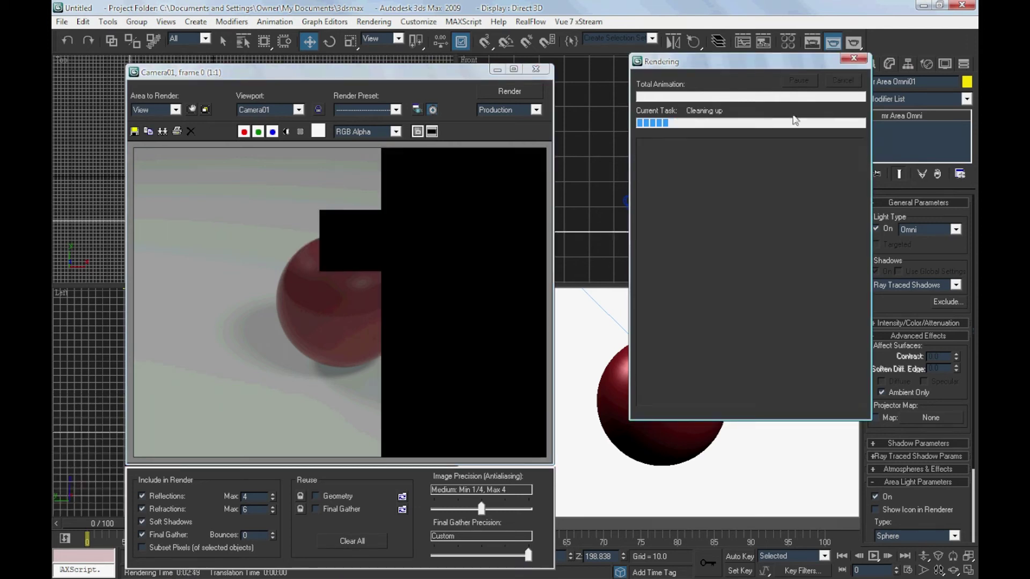
{"action": "left_click", "coordinate": [534, 72]}
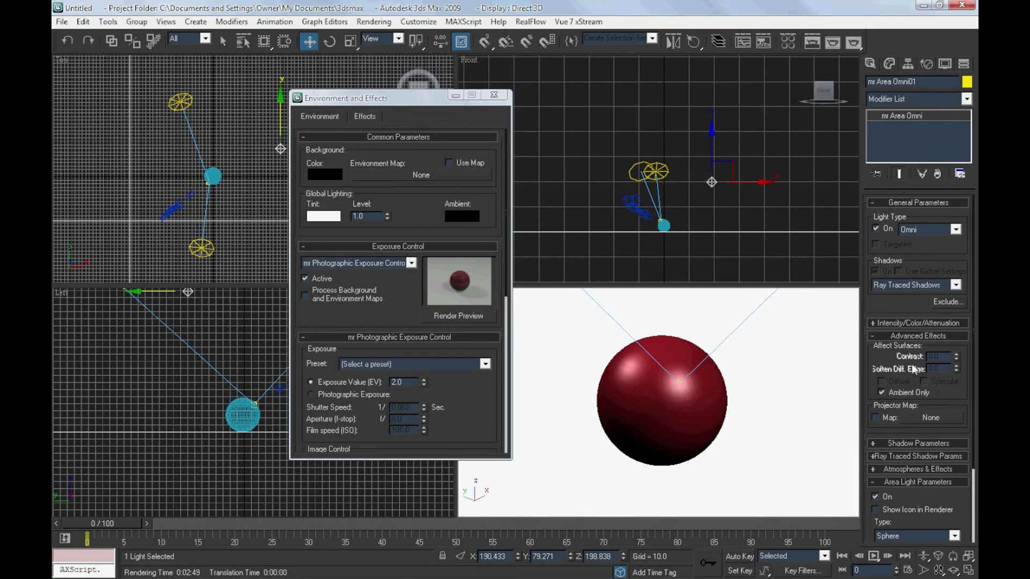
Step: Set the area omni's intensity multiplier to 0.5
{"action": "left_click", "coordinate": [923, 324]}
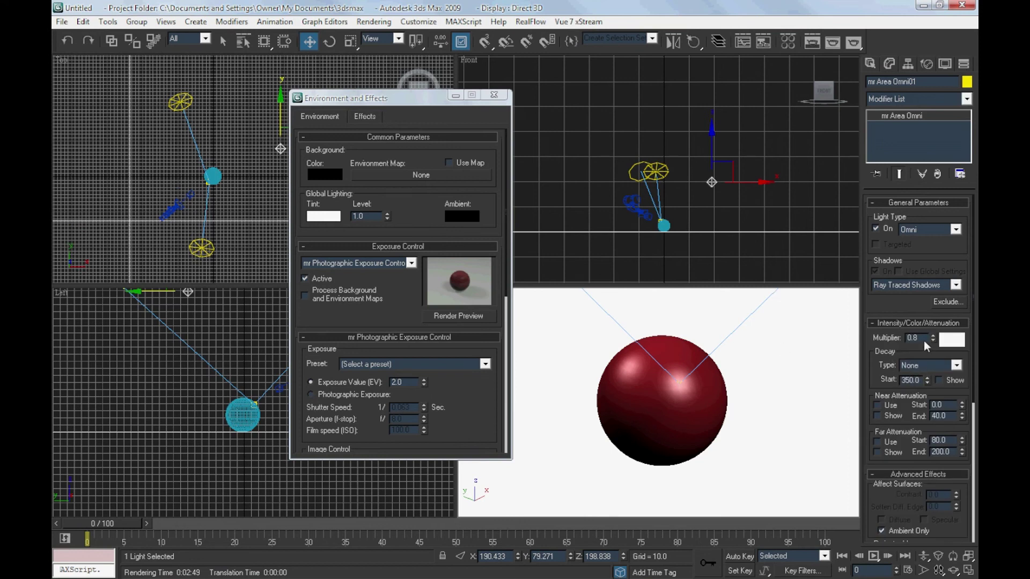
{"action": "left_click_drag", "start_coordinate": [924, 342], "coordinate": [856, 343]}
{"action": "type", "text": "0.5"}
{"action": "key", "text": "Return"}
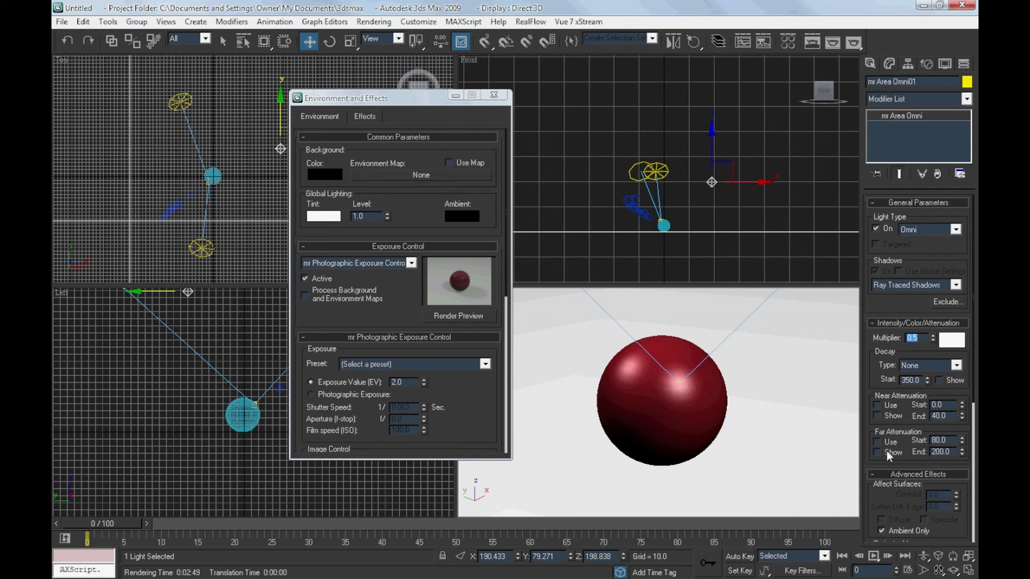
Step: Enable far attenuation on the area omni, starting at about 223 and ending at about 281, so its range reaches the sphere
{"action": "scroll", "coordinate": [902, 445], "scroll_direction": "down", "scroll_amount": 2}
{"action": "left_click", "coordinate": [895, 412]}
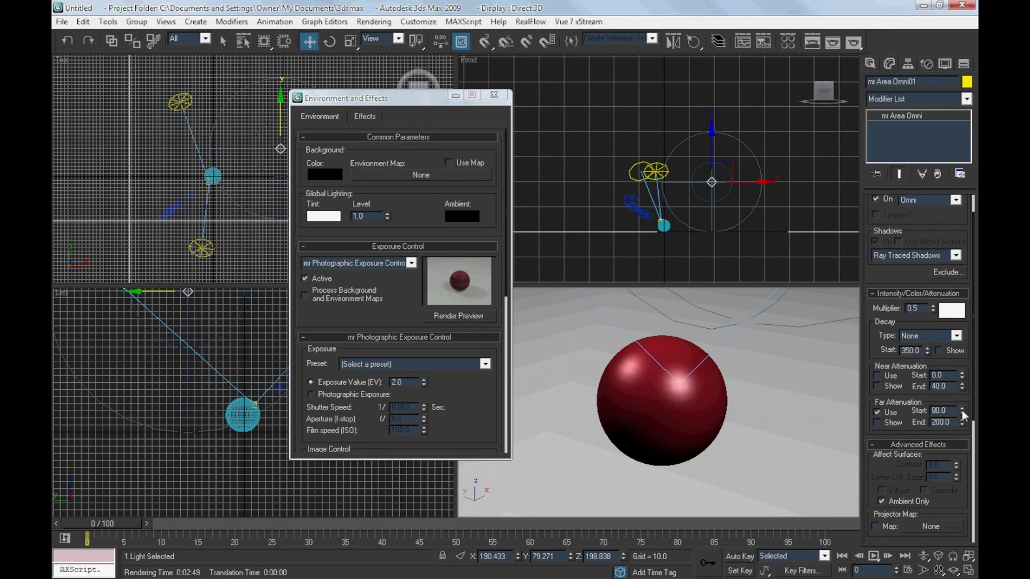
{"action": "mouse_move", "coordinate": [962, 411]}
{"action": "left_mouse_down"}
{"action": "mouse_move", "coordinate": [972, 284]}
{"action": "mouse_move", "coordinate": [971, 299]}
{"action": "left_mouse_up"}
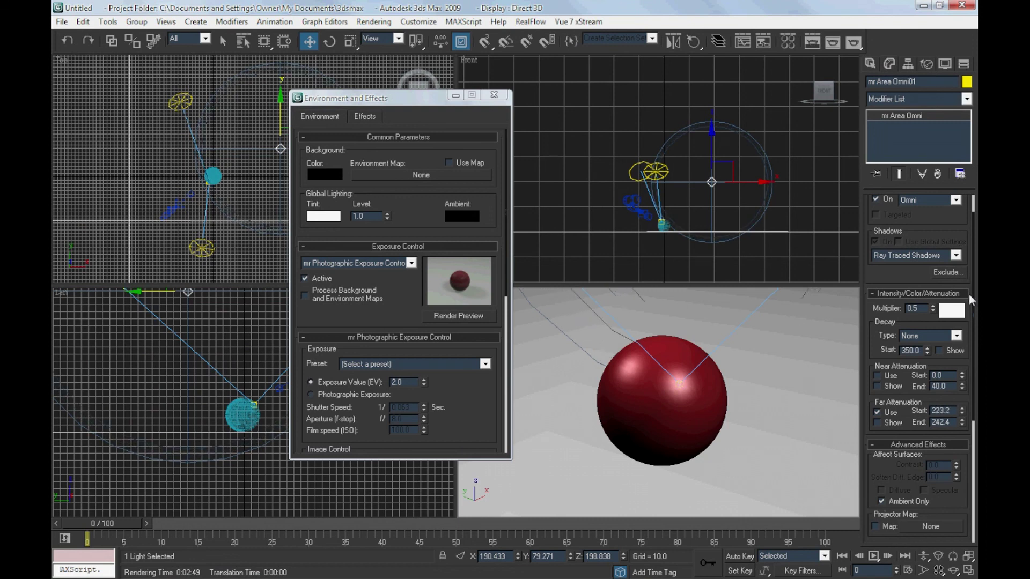
{"action": "left_click", "coordinate": [895, 423]}
{"action": "left_click", "coordinate": [884, 424]}
{"action": "left_click_drag", "start_coordinate": [964, 424], "coordinate": [961, 411]}
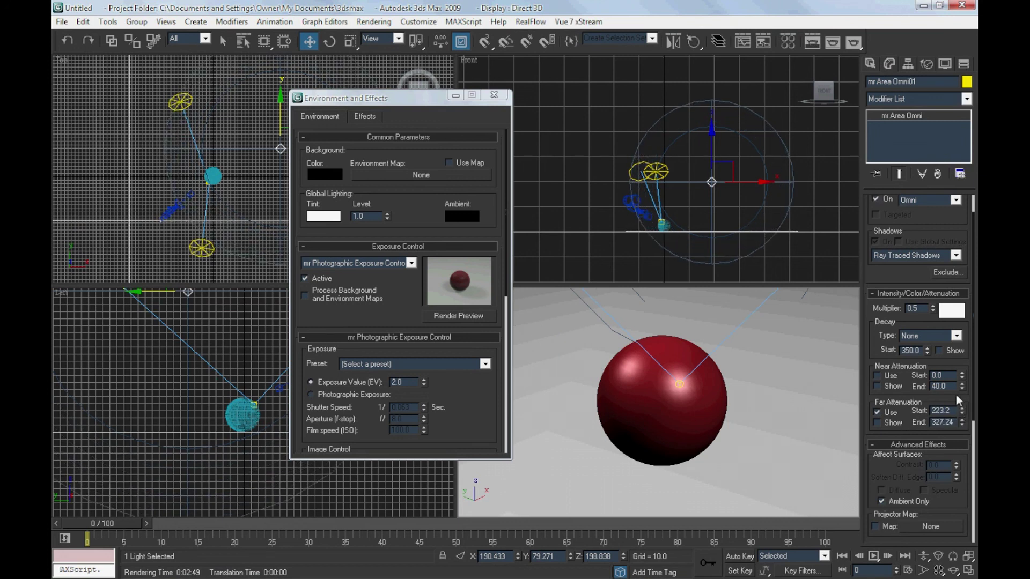
{"action": "left_click_drag", "start_coordinate": [957, 410], "coordinate": [958, 411]}
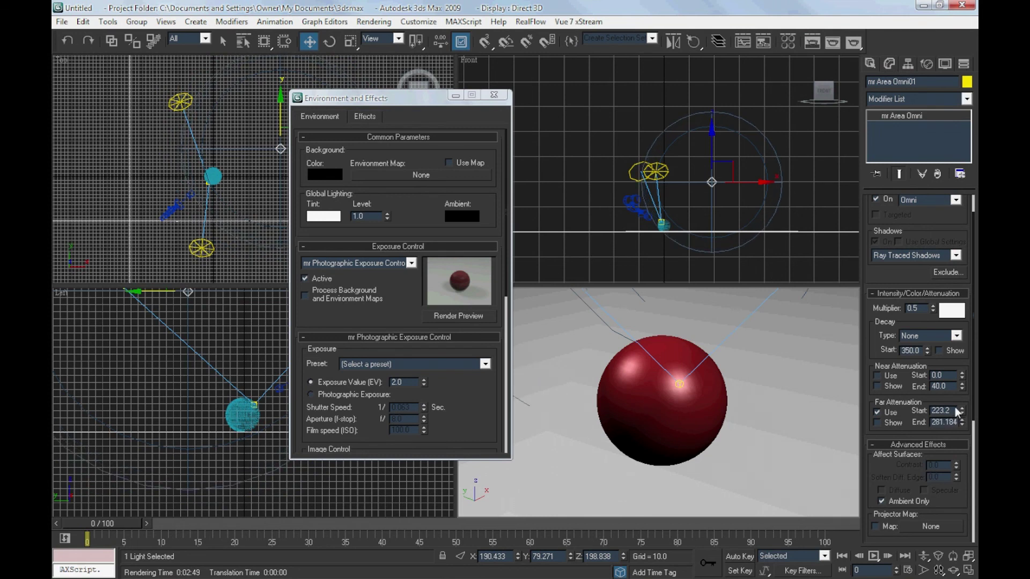